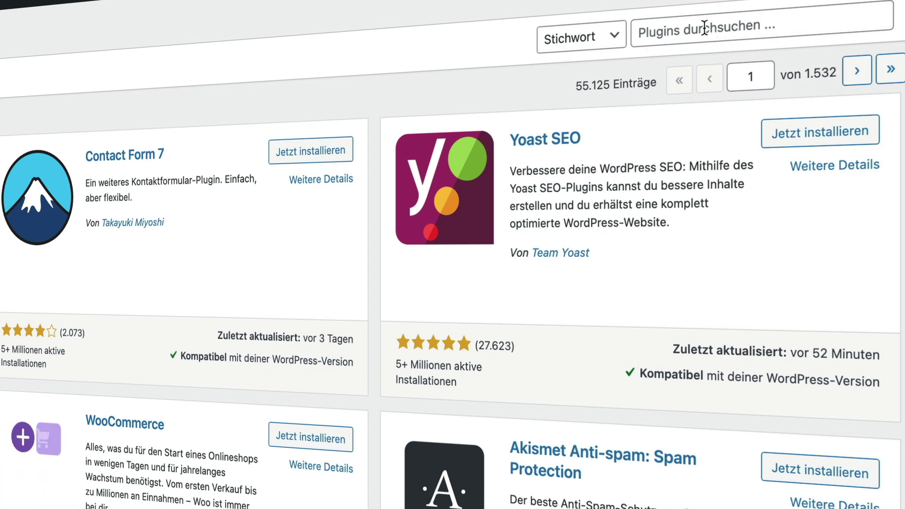
- Search the plugin directory for "complianz", install and activate Complianz | GDPR/CCPA Cookie-Einwilligung, and dismiss its introductory tour
left_click(796, 94)
type("complianz")
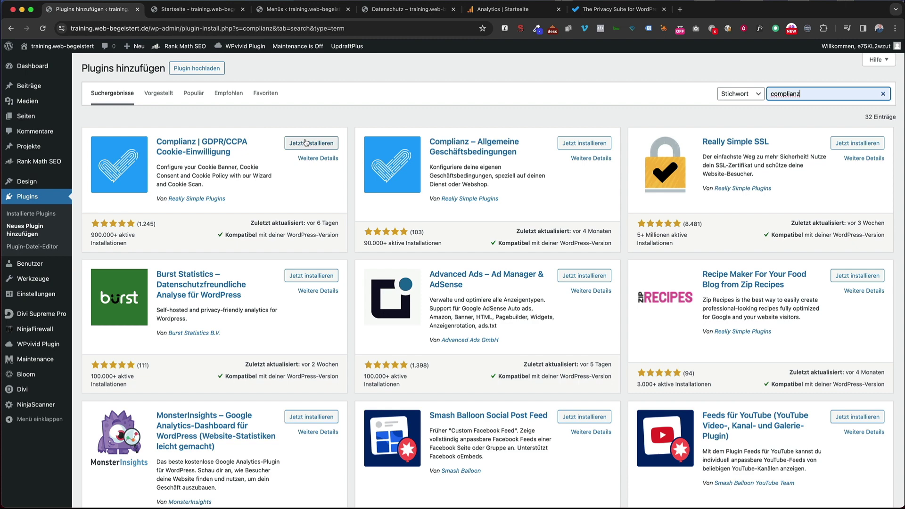
left_click(306, 143)
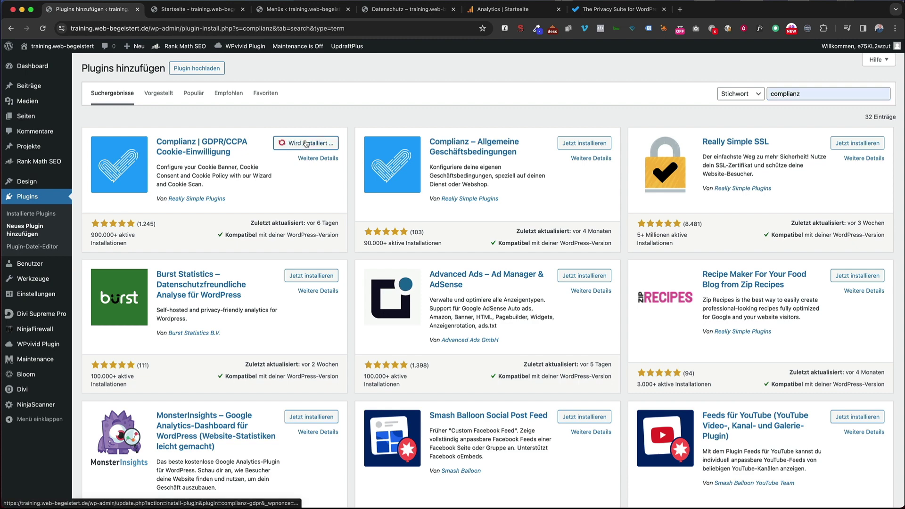
left_click(305, 143)
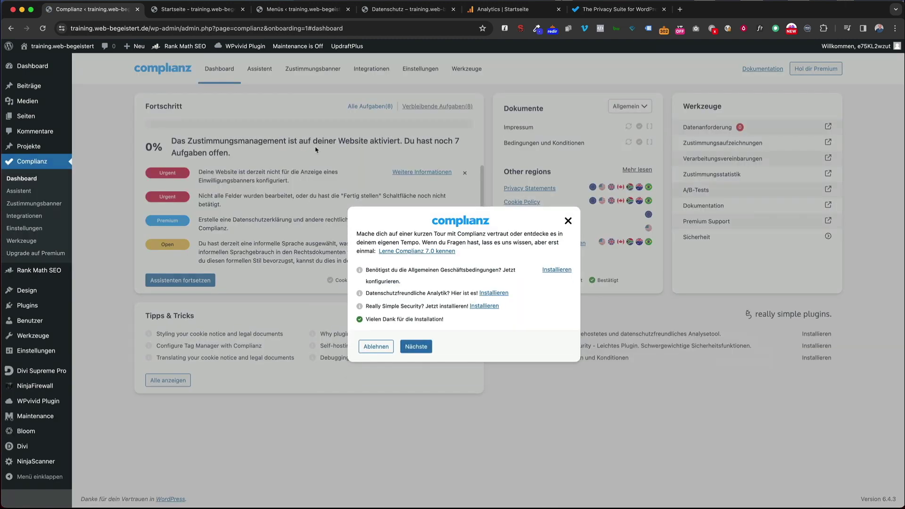
left_click(568, 222)
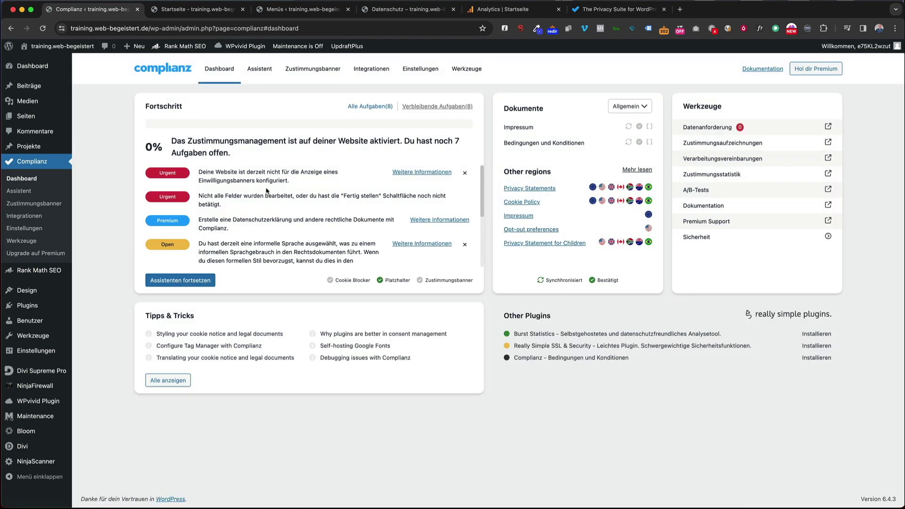
- In the Complianz Assistent, choose Europäische Union (Datenschutz-Grundverordnung), answer Ja to addressing visitors from Deutschland, Österreich, Belgien und/oder Spanien, and save
scroll(288, 198, "down", 3)
scroll(289, 197, "up", 2)
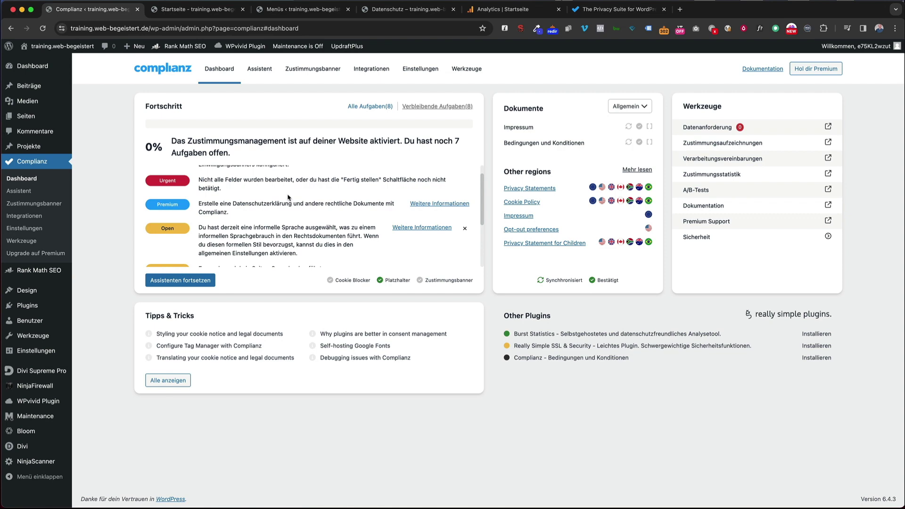
left_click(259, 70)
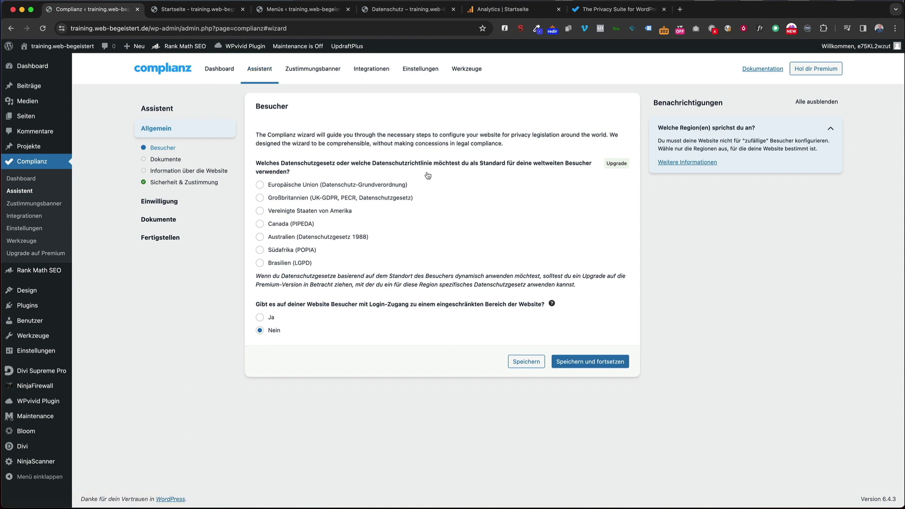
left_click(260, 185)
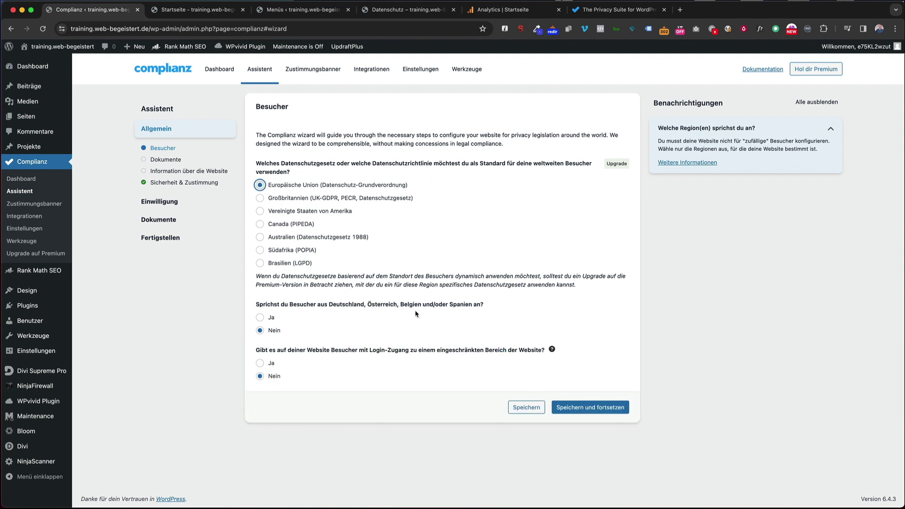
left_click(260, 317)
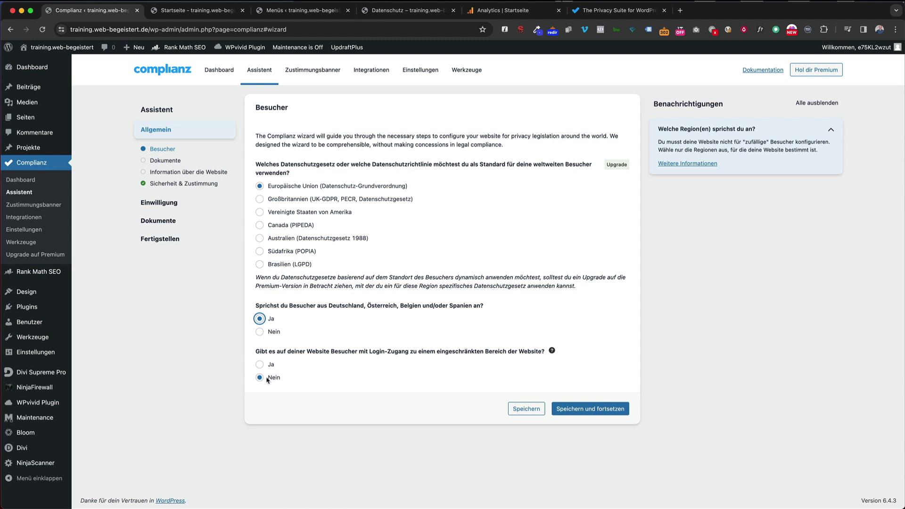
left_click(604, 414)
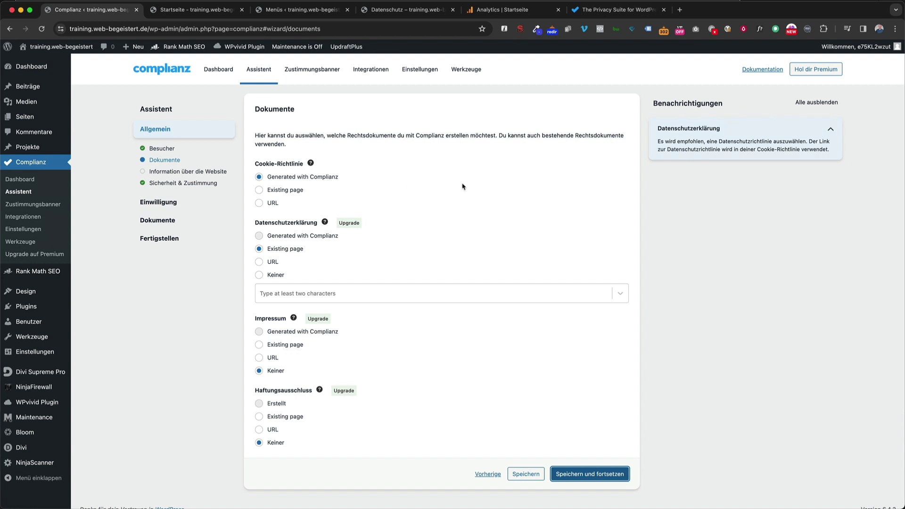
- Assign the existing page Datenschutz as the Datenschutzerklärung document
scroll(463, 187, "down", 1)
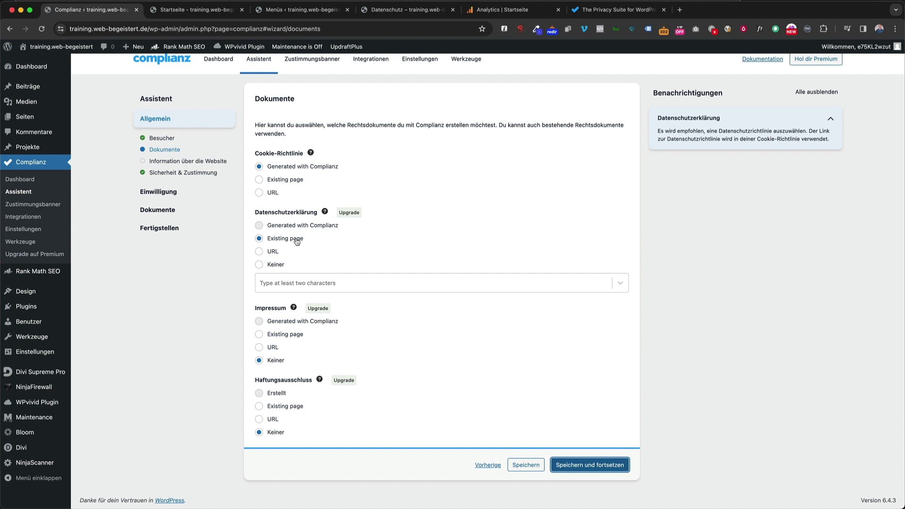
left_click(274, 252)
left_click(259, 249)
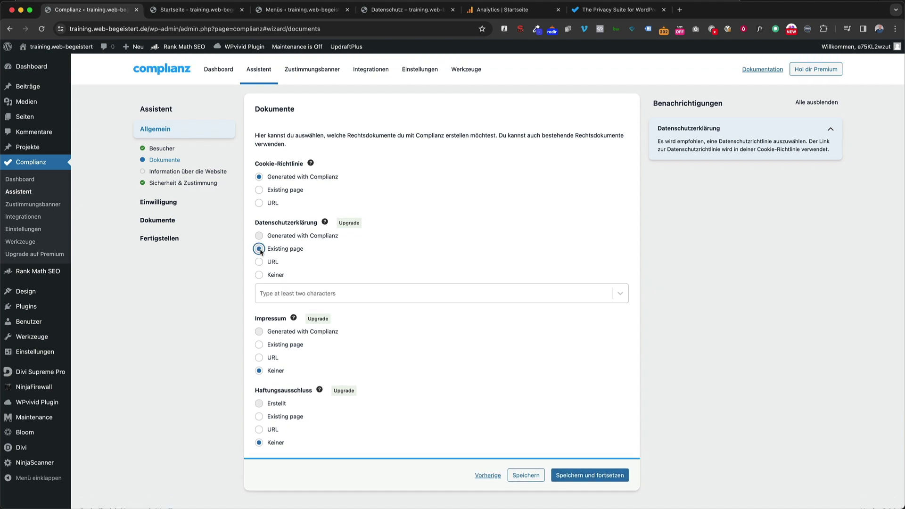
left_click(369, 297)
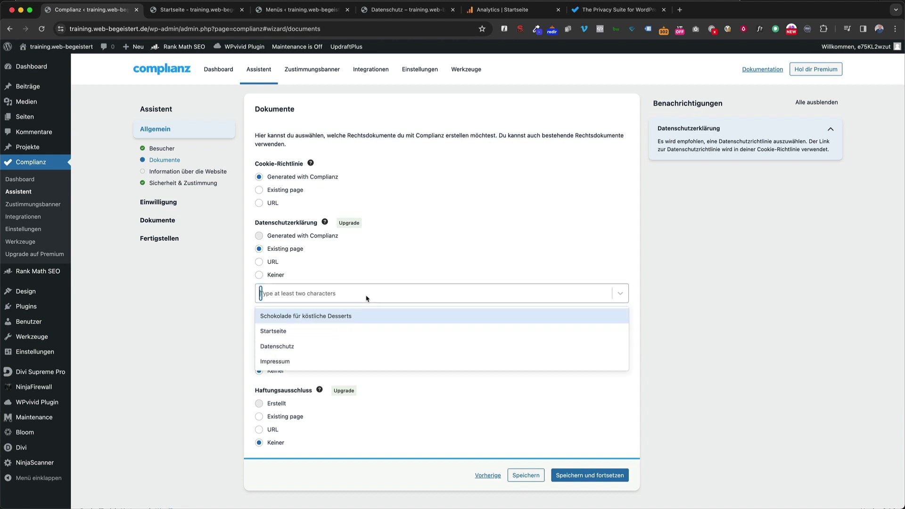
left_click(306, 354)
- Assign the existing page Impressum as the Impressum document and save the Dokumente section
scroll(438, 228, "down", 1)
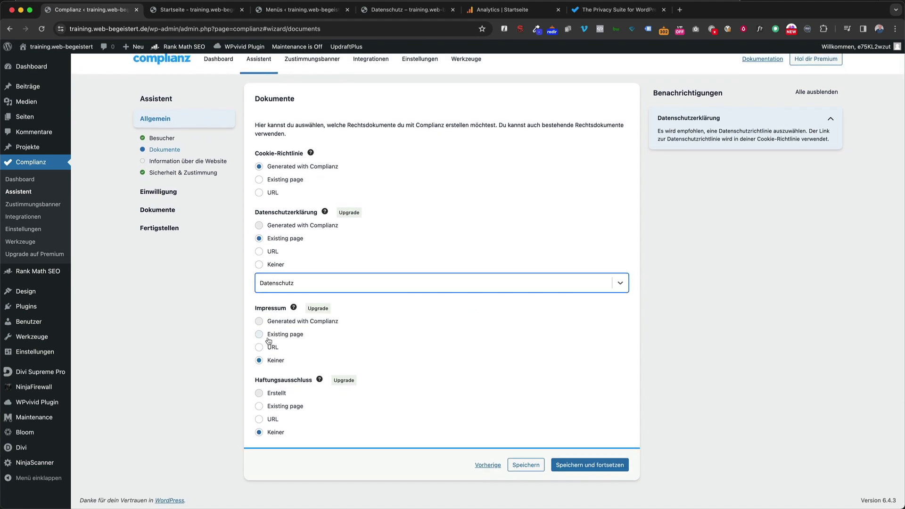
left_click(259, 335)
scroll(430, 358, "down", 1)
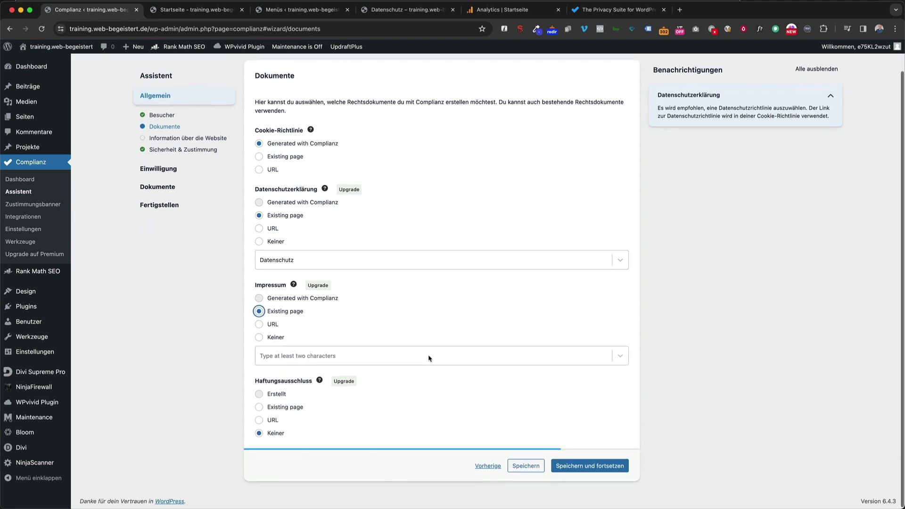
left_click(362, 356)
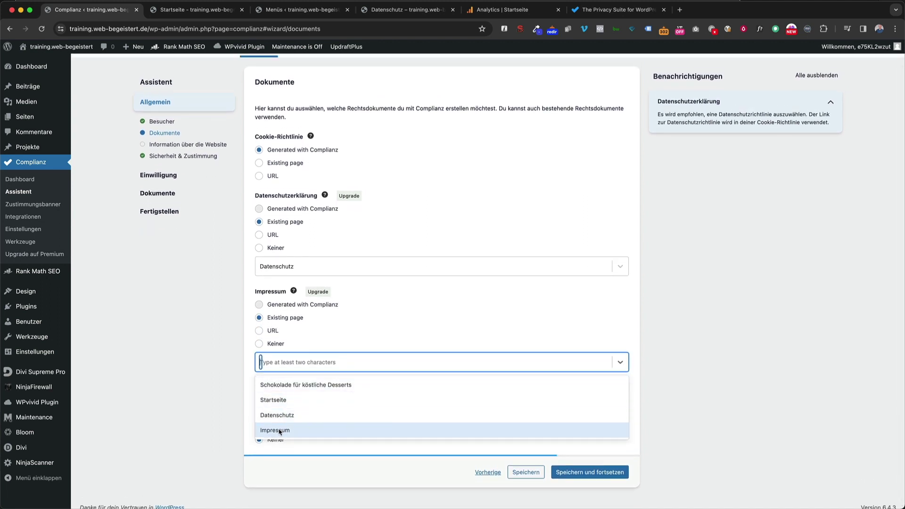
left_click(280, 430)
scroll(421, 283, "down", 1)
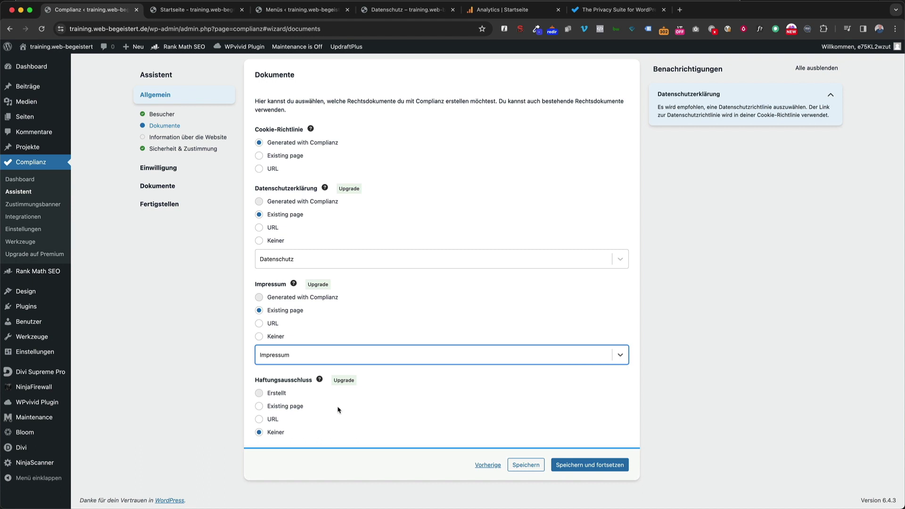
left_click(577, 468)
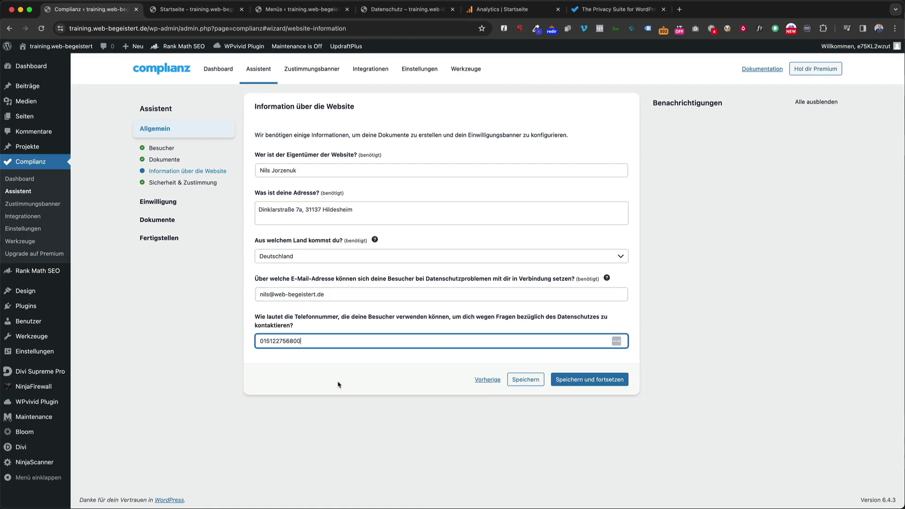
- Save the website owner information, then answer Ja to respecting "Nicht verfolgen" and "Globale Datenschutzkontrolle" and save Sicherheit & Zustimmung
left_click(598, 383)
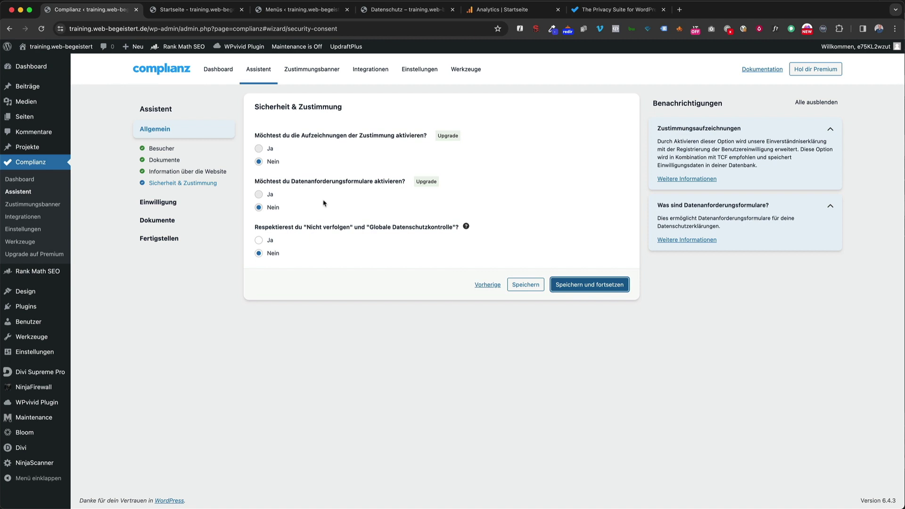
scroll(325, 203, "down", 1)
left_click(258, 241)
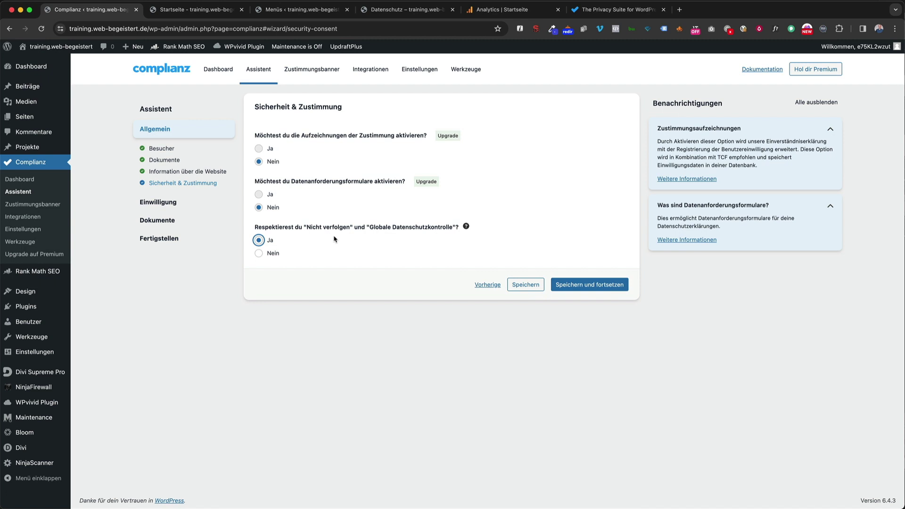
left_click(609, 288)
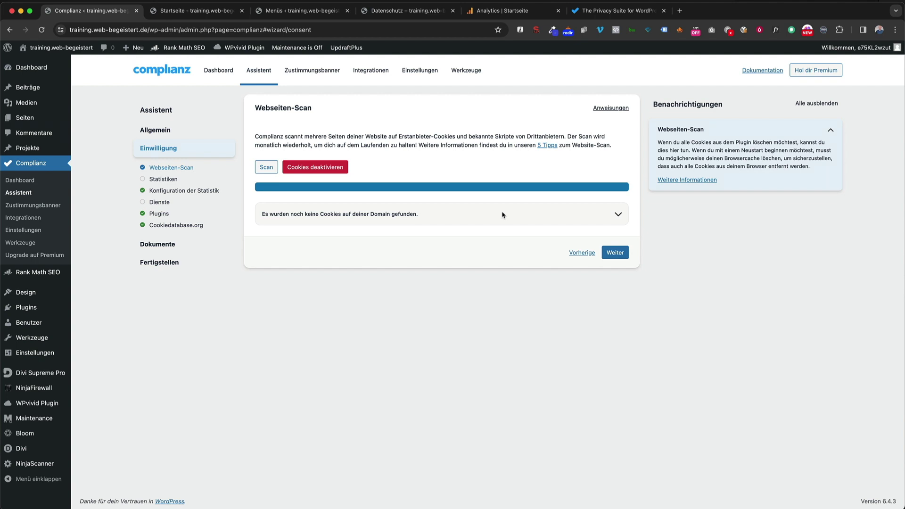
- Continue past the Webseiten-Scan, set the statistics to Ja, mit Google Analytics, enable all three Google data processing statements, and save
left_click(616, 253)
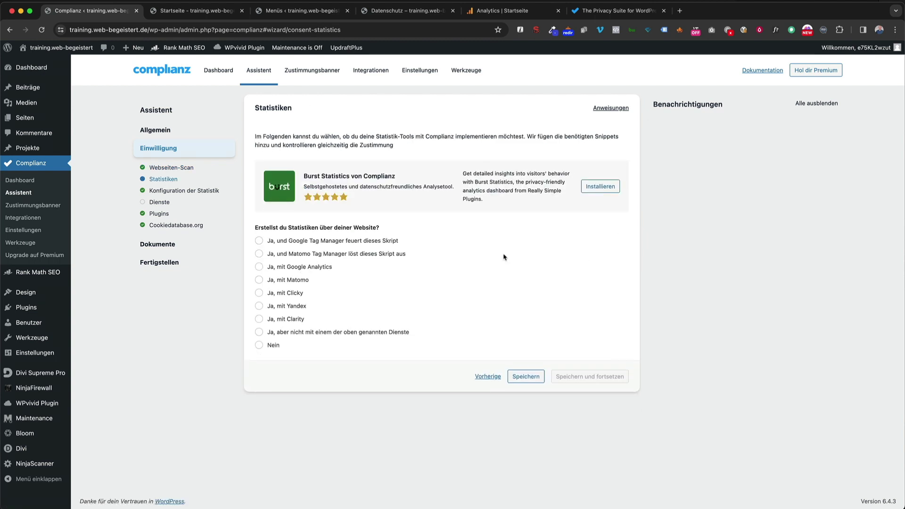
left_click(259, 266)
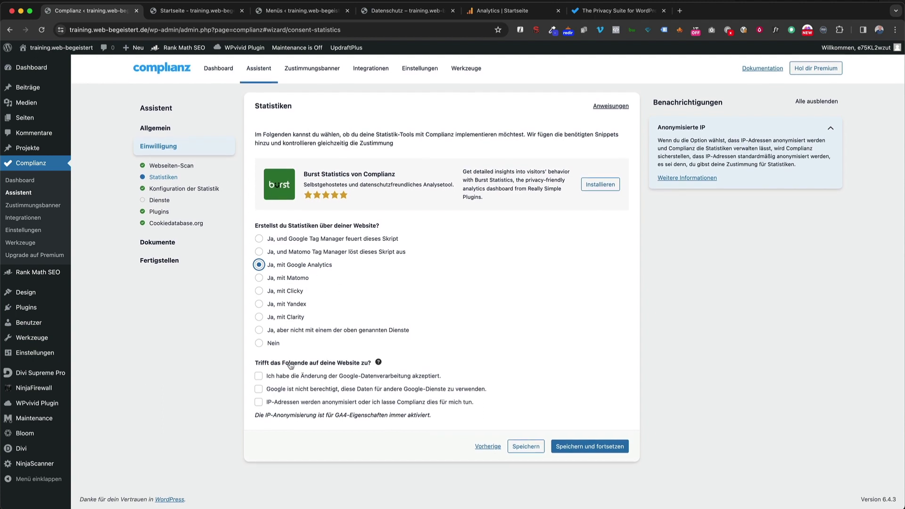
left_click(259, 377)
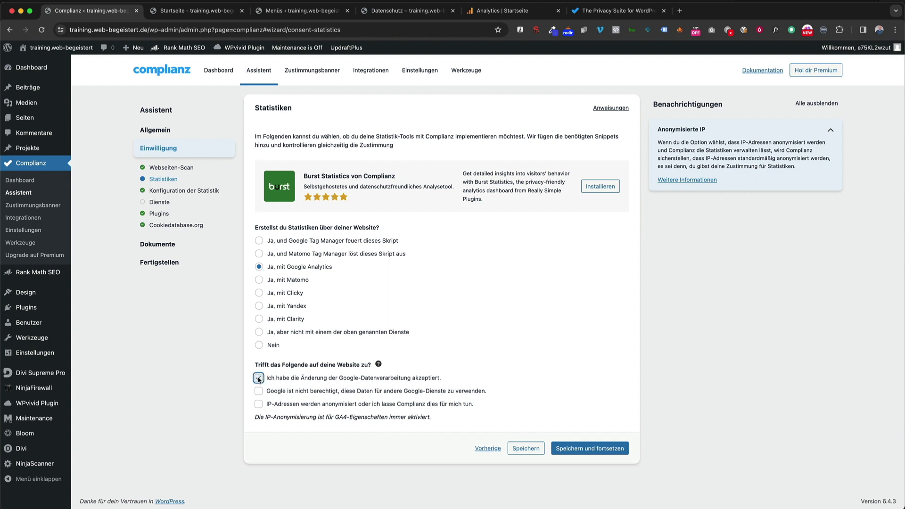
left_click(259, 392)
left_click(259, 404)
left_click(588, 453)
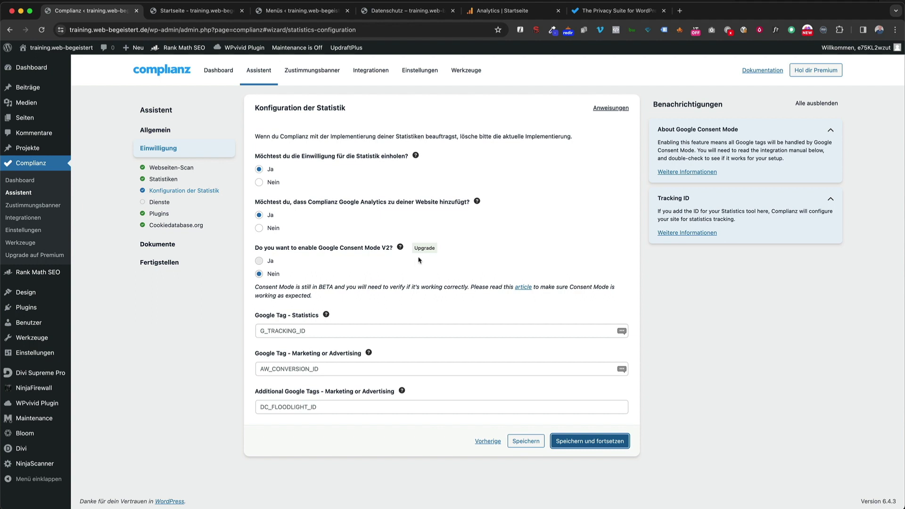
- Switch to Google Analytics and open the web stream details of the web-begeistert.de – GA4 data stream
scroll(417, 263, "down", 1)
left_click(307, 331)
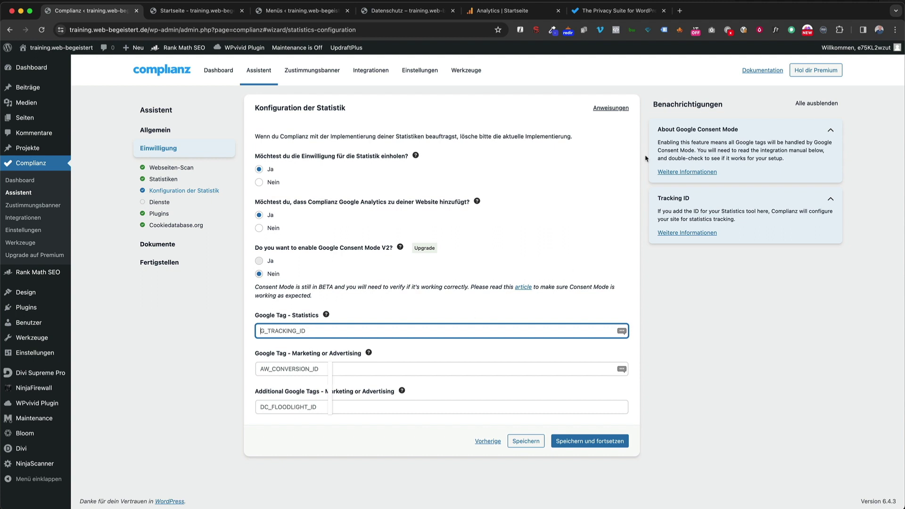
left_click(502, 12)
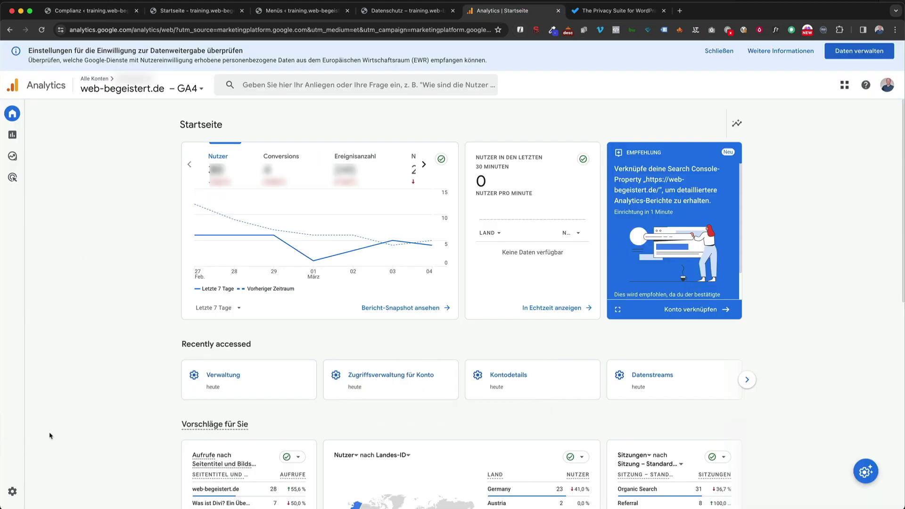
left_click(10, 494)
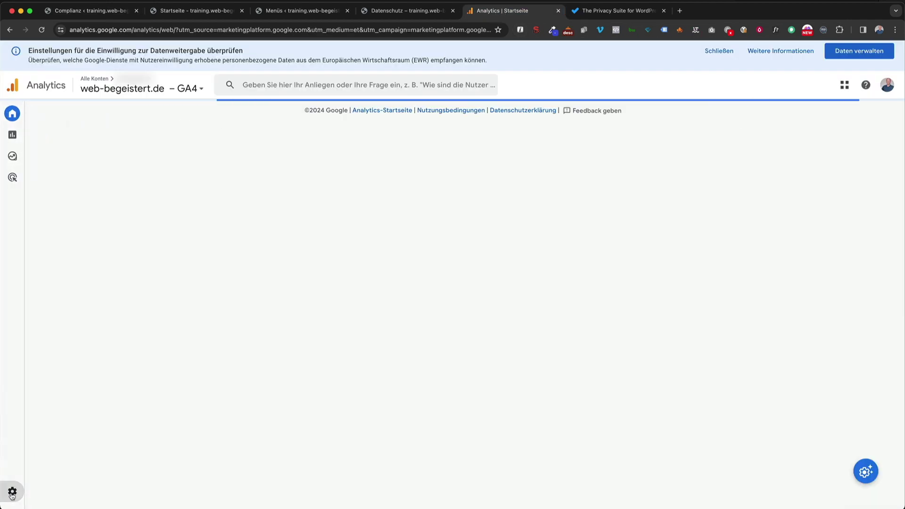
left_click(98, 263)
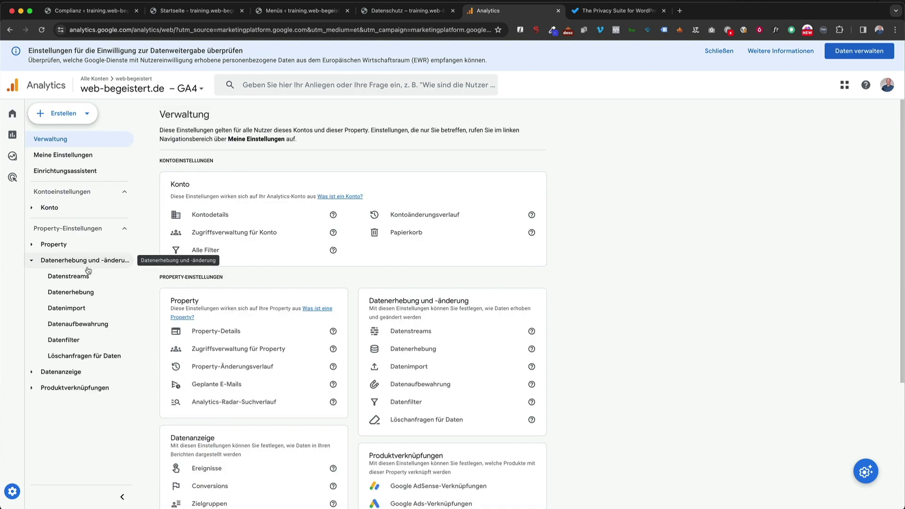
left_click(74, 278)
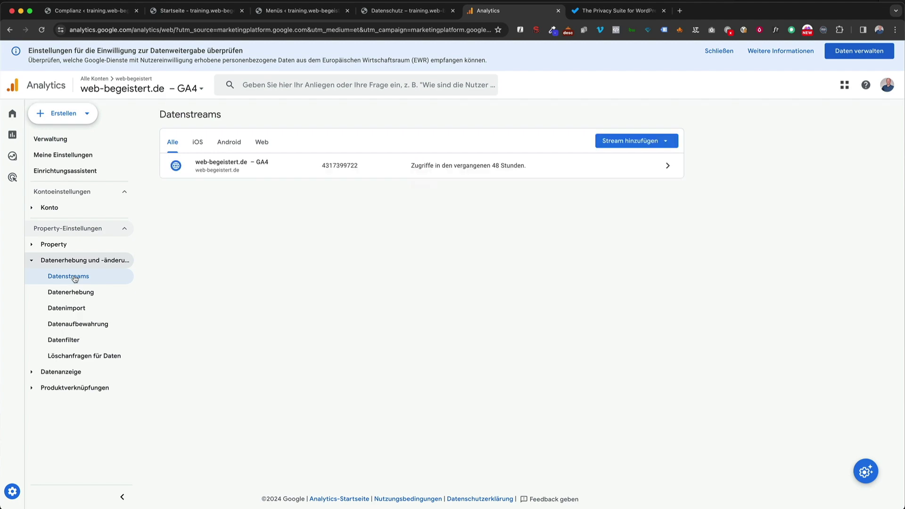
left_click(435, 171)
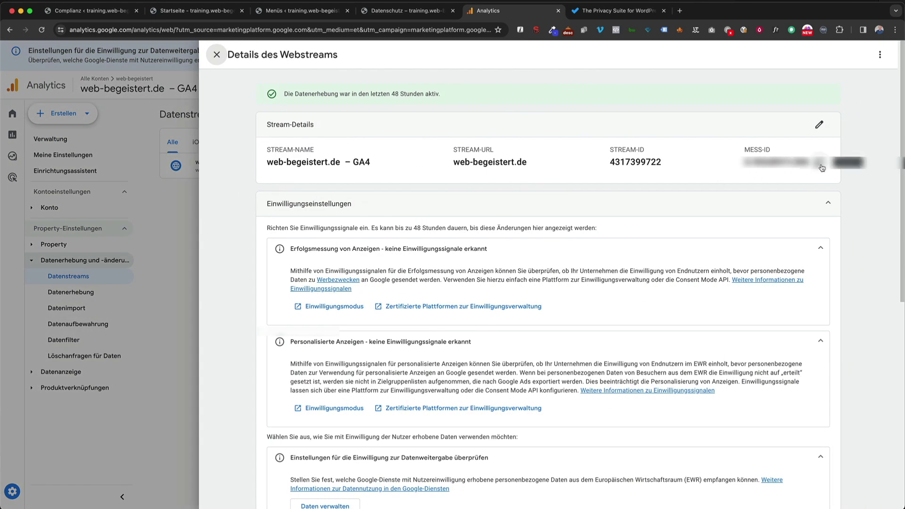
- Copy the stream's Mess-ID into the Google Tag - Statistics field in Complianz and save the statistics configuration
left_click(820, 165)
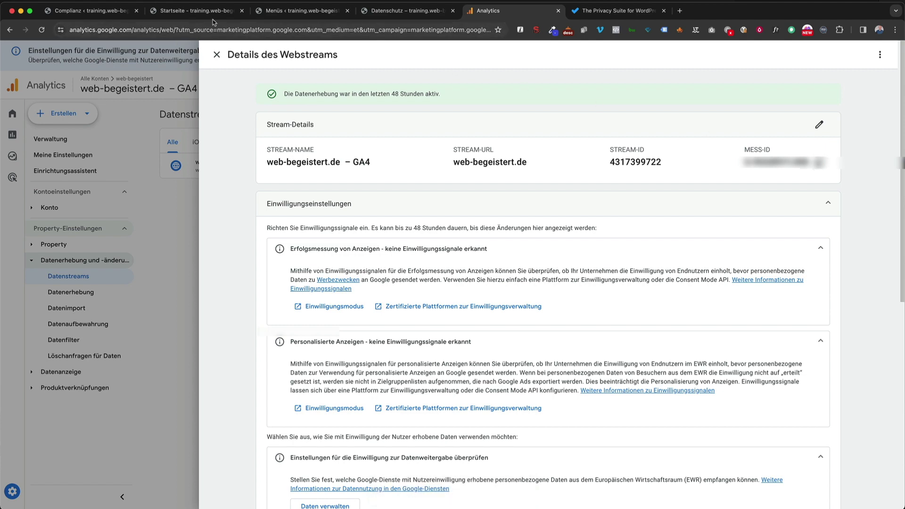
left_click(101, 14)
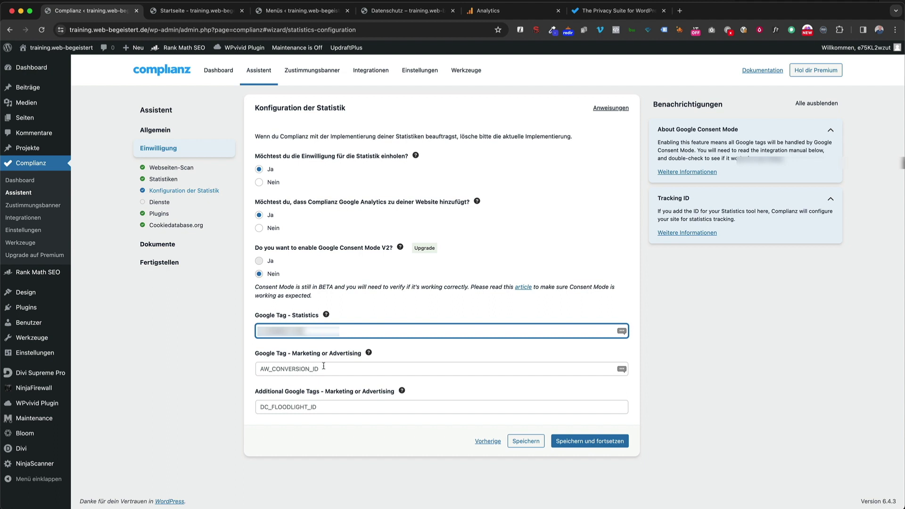
left_click(601, 443)
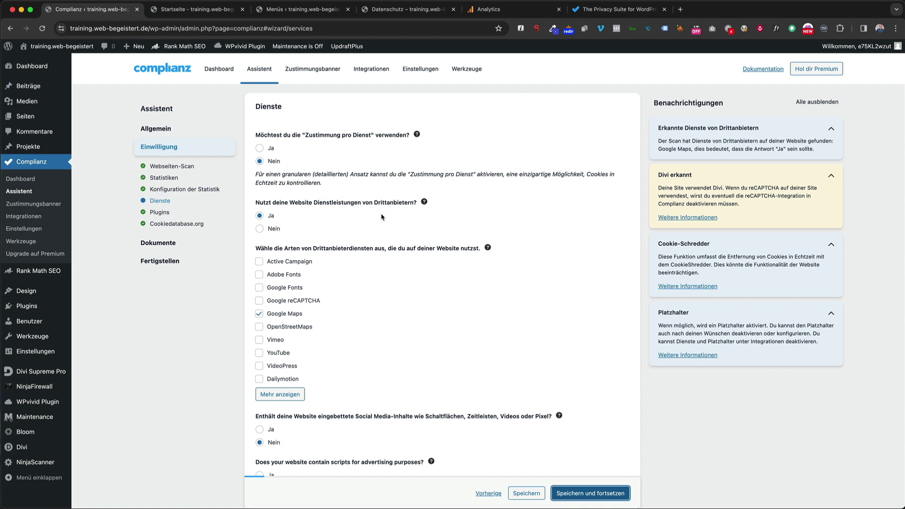
- Add YouTube to the third-party services used by the website in the Dienste section
mouse_move(426, 203)
scroll(348, 288, "down", 3)
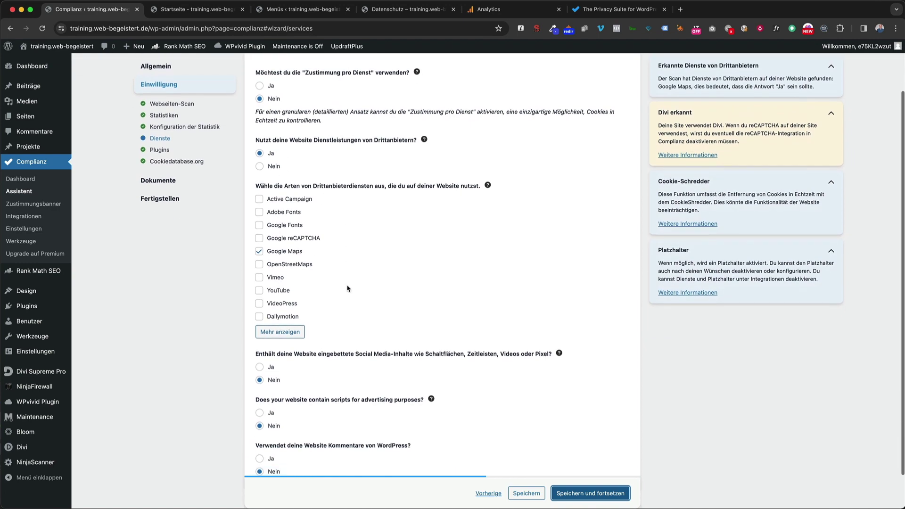
left_click(260, 291)
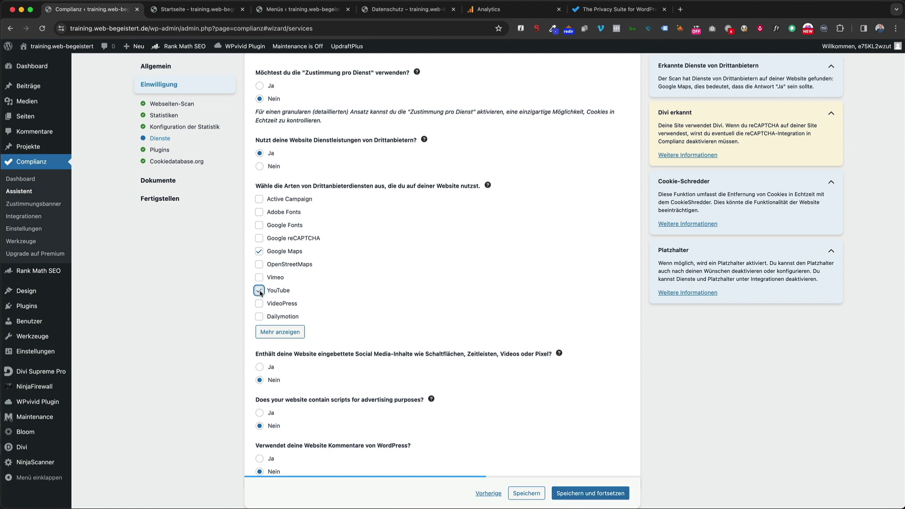
- Expand the list of third-party services, review the remaining Dienste questions, and save and continue with the current answers
scroll(282, 281, "up", 1)
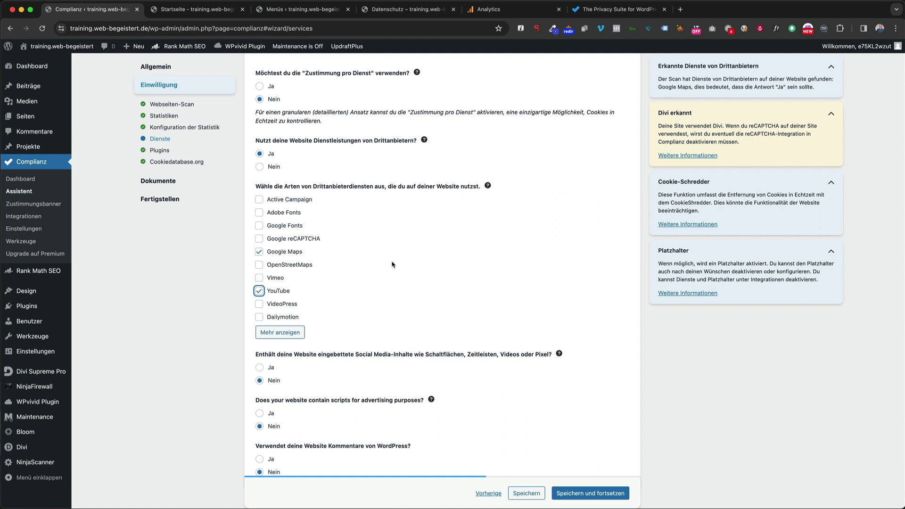
left_click(280, 332)
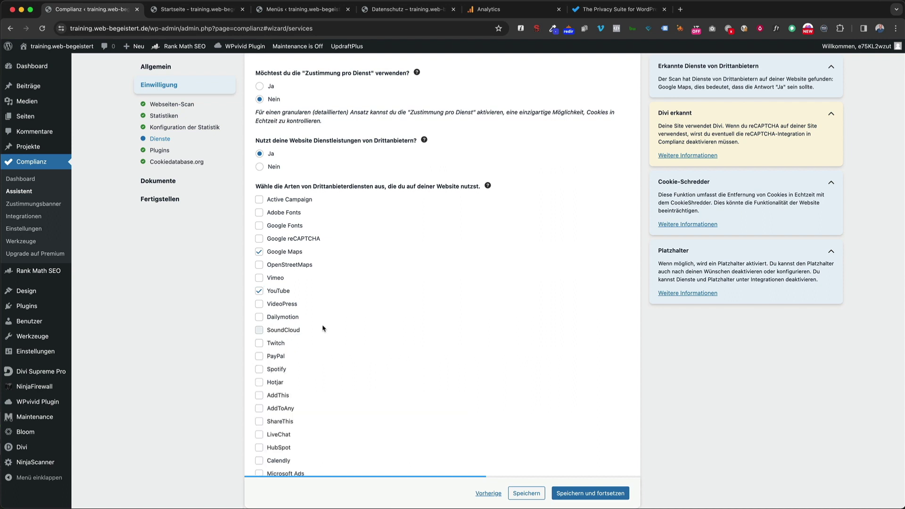
scroll(364, 319, "down", 2)
scroll(364, 319, "down", 1)
scroll(373, 301, "down", 2)
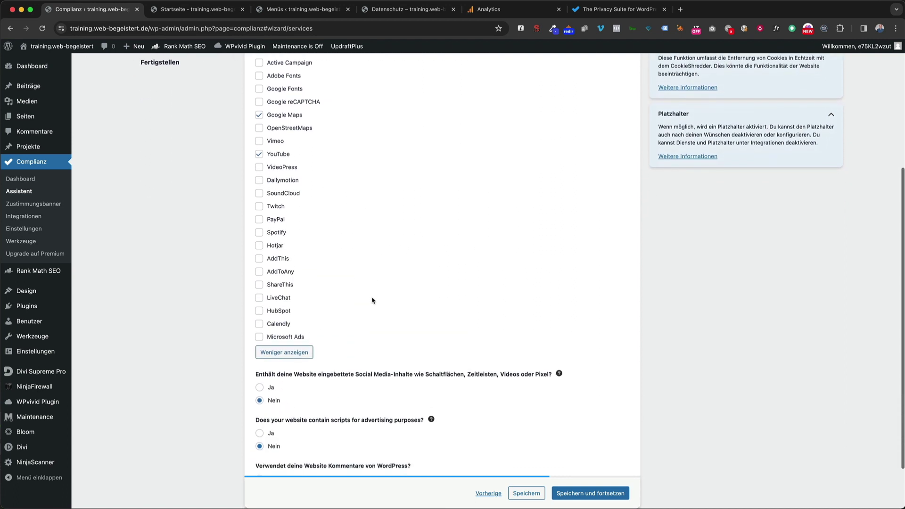
scroll(373, 300, "down", 2)
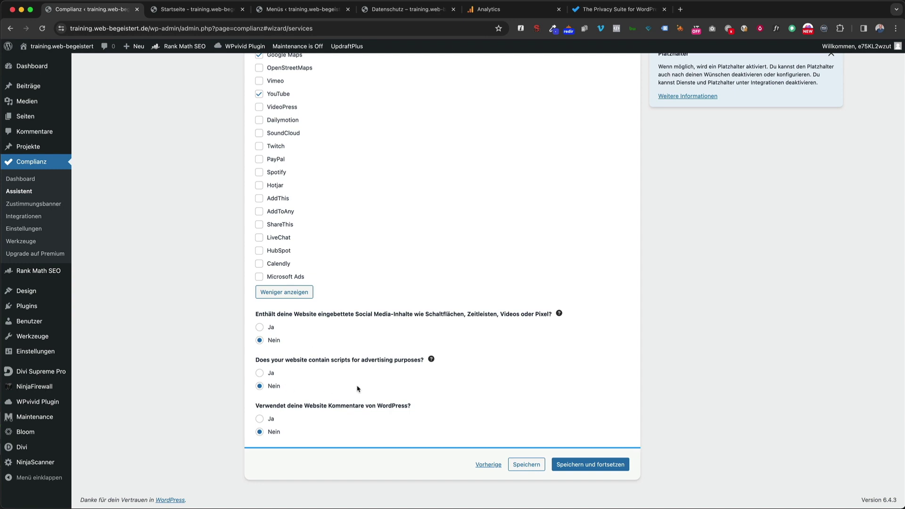
mouse_move(432, 364)
left_click(586, 465)
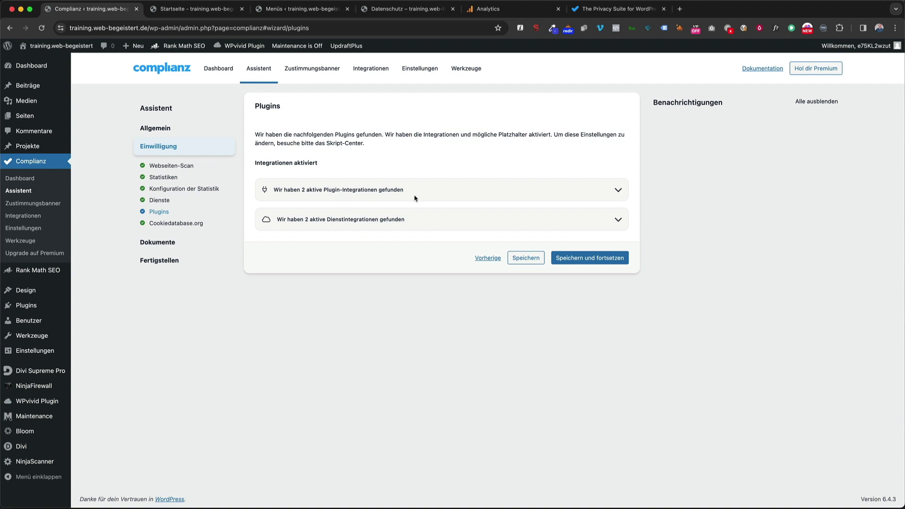
- Expand the active plugin and service integrations to review them, and save and continue past the Plugins section
left_click(618, 190)
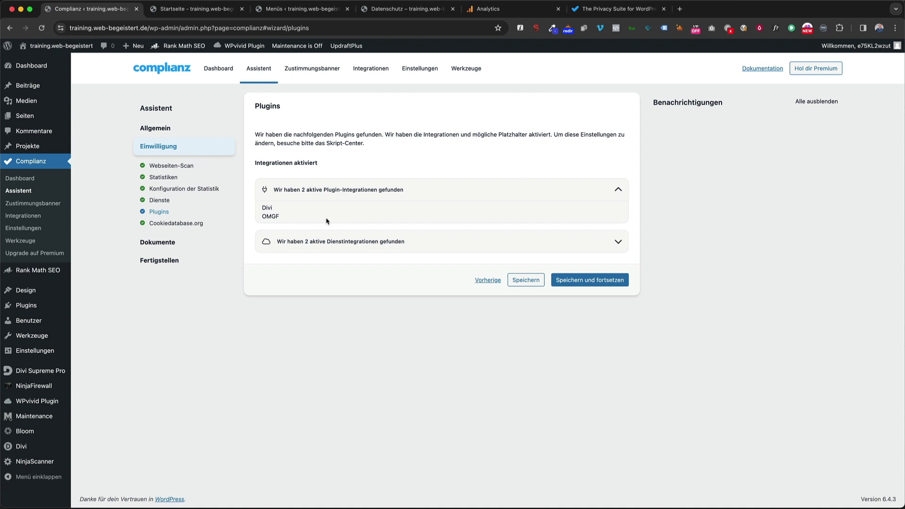
left_click(618, 242)
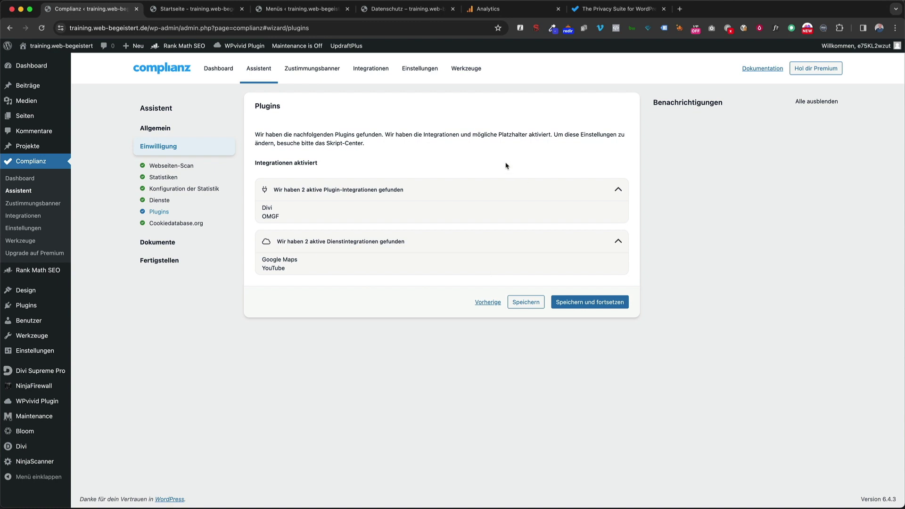
left_click(583, 304)
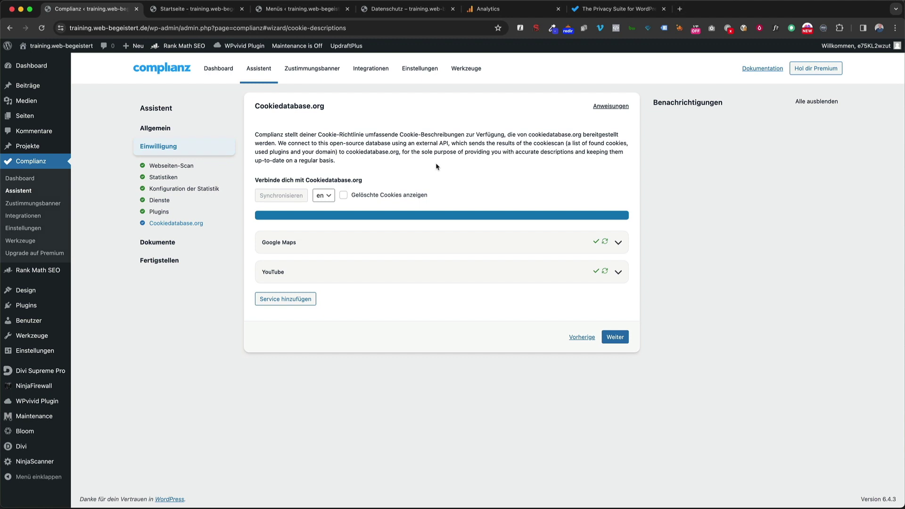
- Set the Cookiedatabase.org synchronisation language to de and continue to the Dokumente section
left_click(329, 197)
left_click(325, 189)
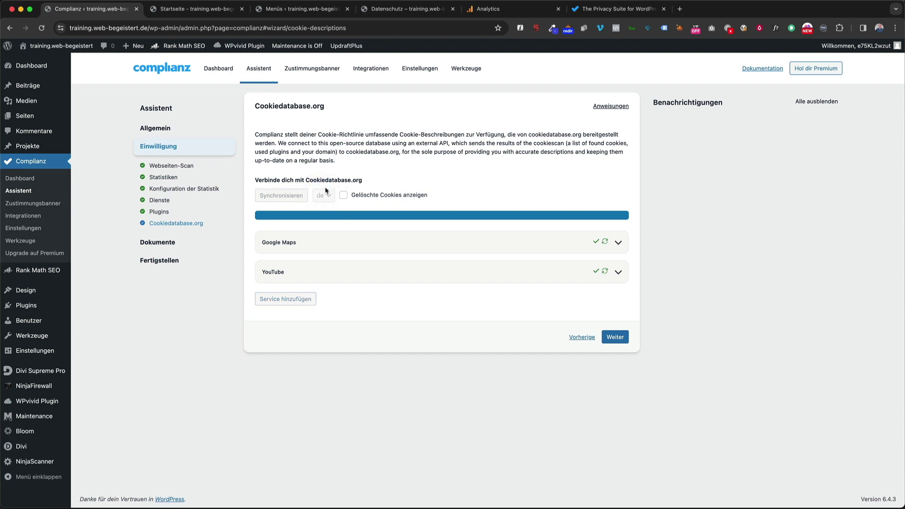
left_click(613, 337)
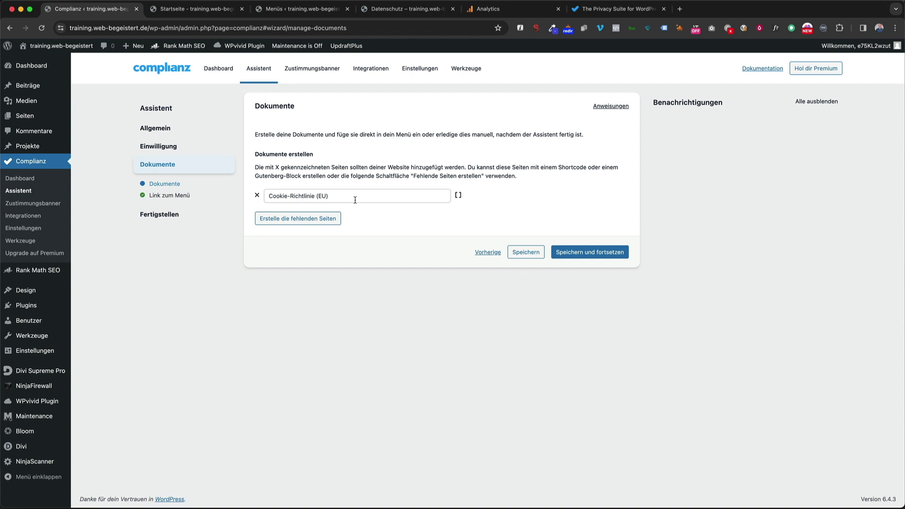
- Create the missing Cookie-Richtlinie (EU) page and copy its shortcode
left_click(311, 220)
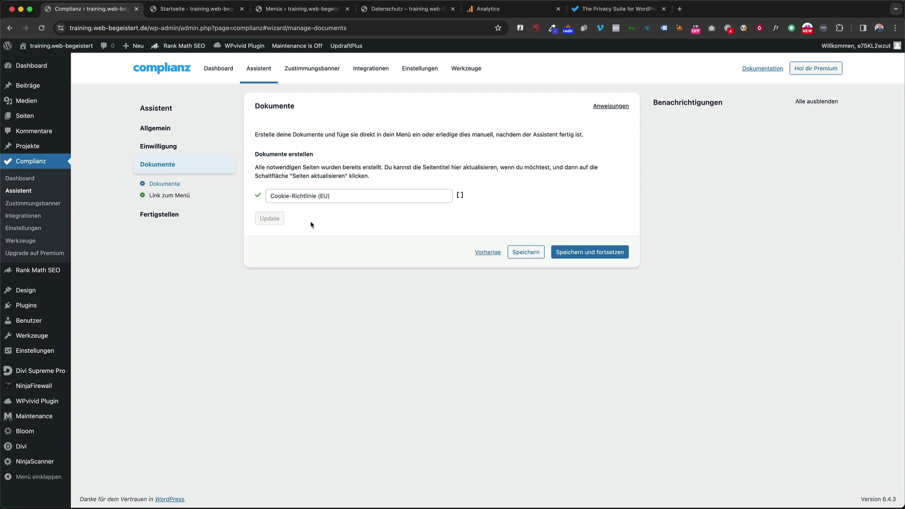
left_click(460, 199)
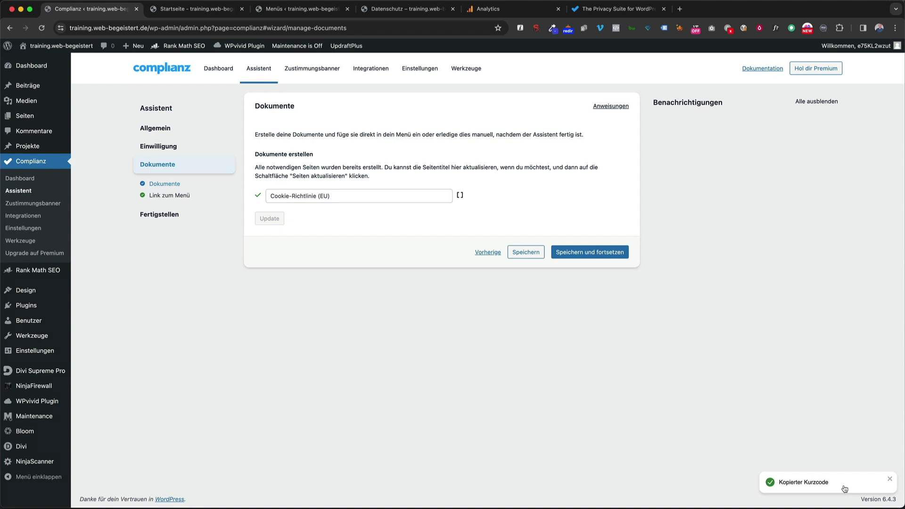
- In the Datenschutz page's text module, paste the cookie policy shortcode on a new line above the SERVER-LOG-DATEIEN heading
left_click(397, 14)
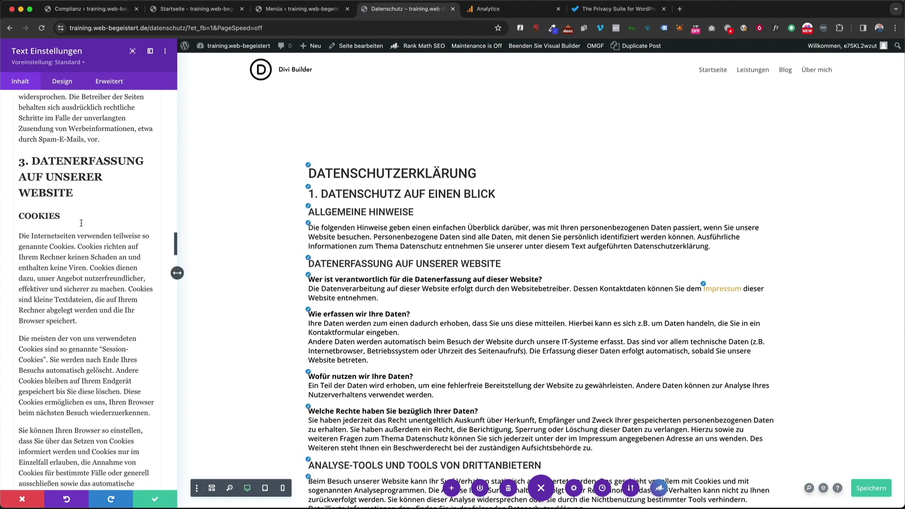
scroll(78, 225, "down", 1)
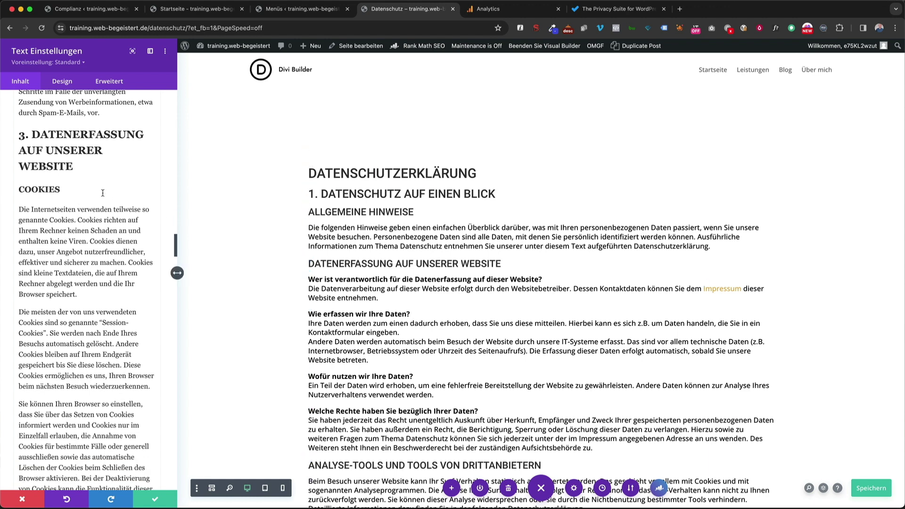
scroll(81, 207, "down", 12)
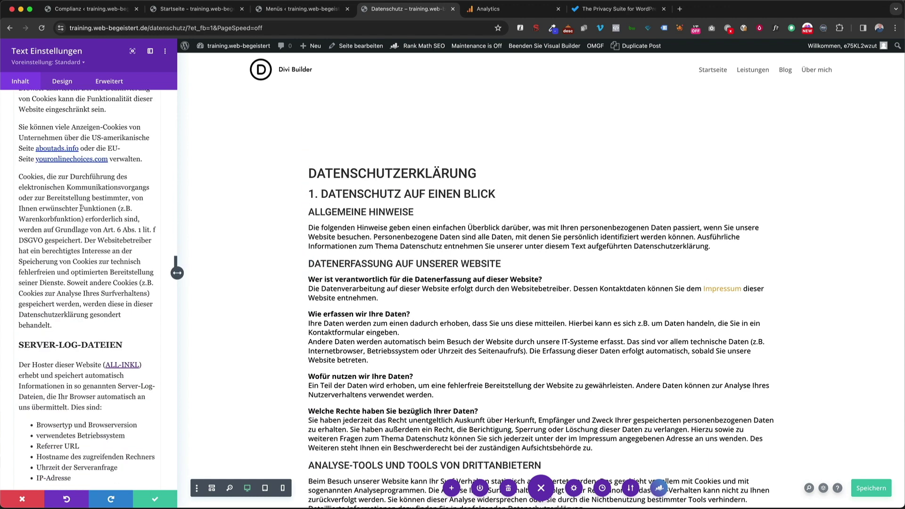
scroll(87, 243, "down", 1)
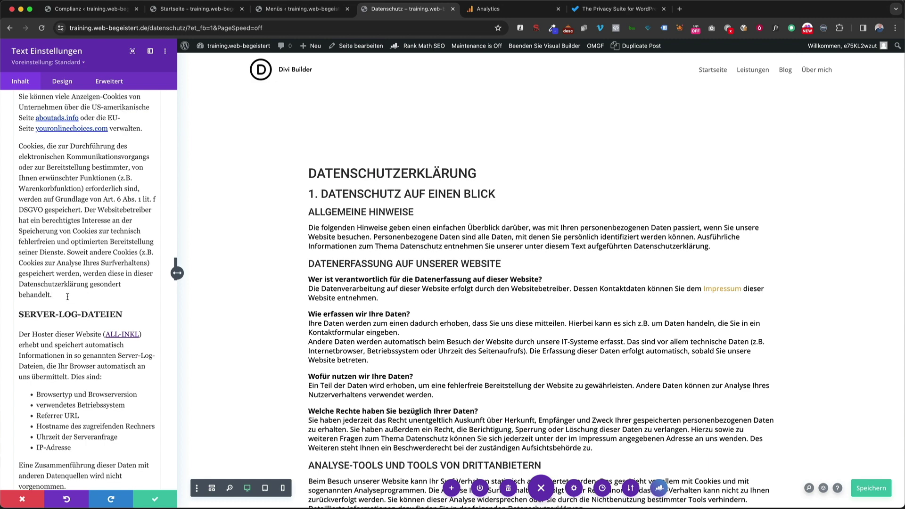
key("Return")
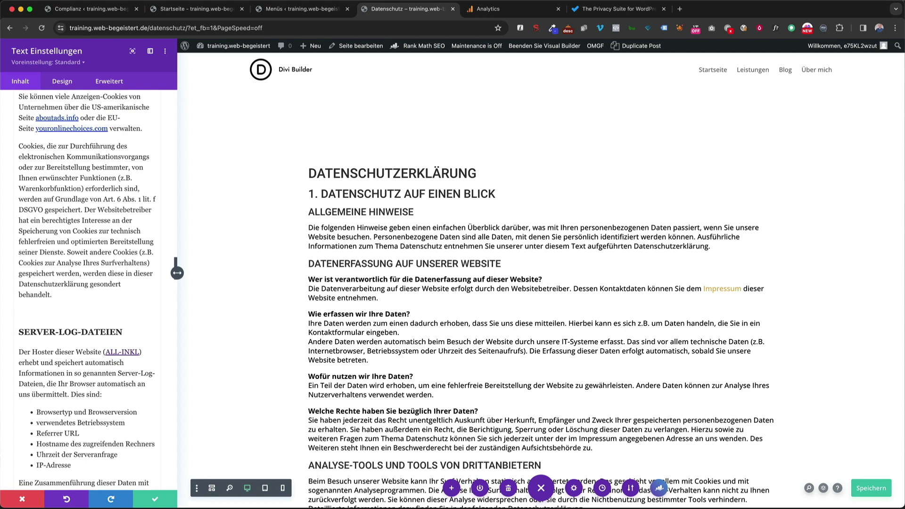
key("super+v")
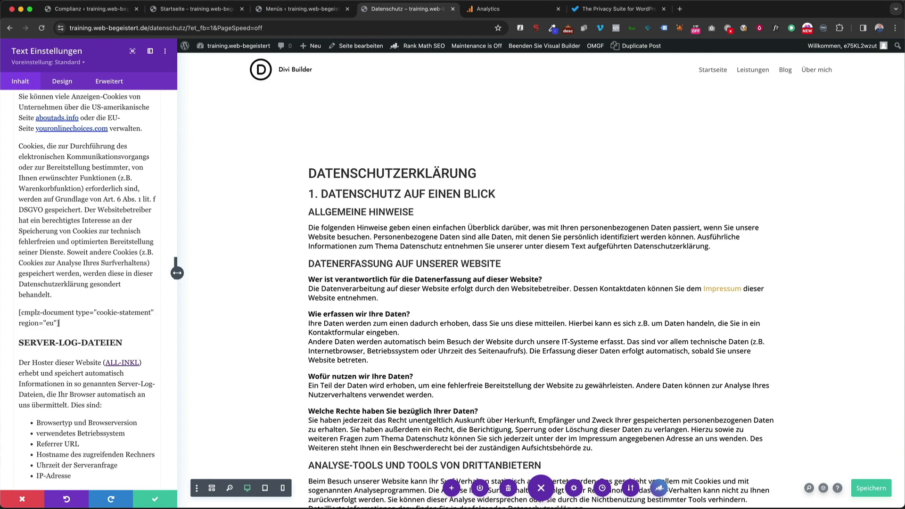
scroll(67, 319, "up", 1)
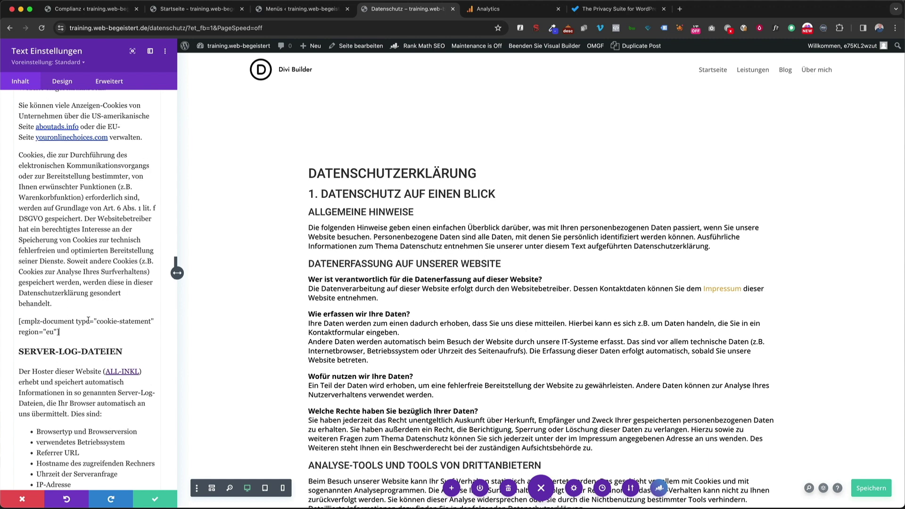
- Accept the text module changes, save the Datenschutz page, and exit the Visual Builder
left_click(155, 499)
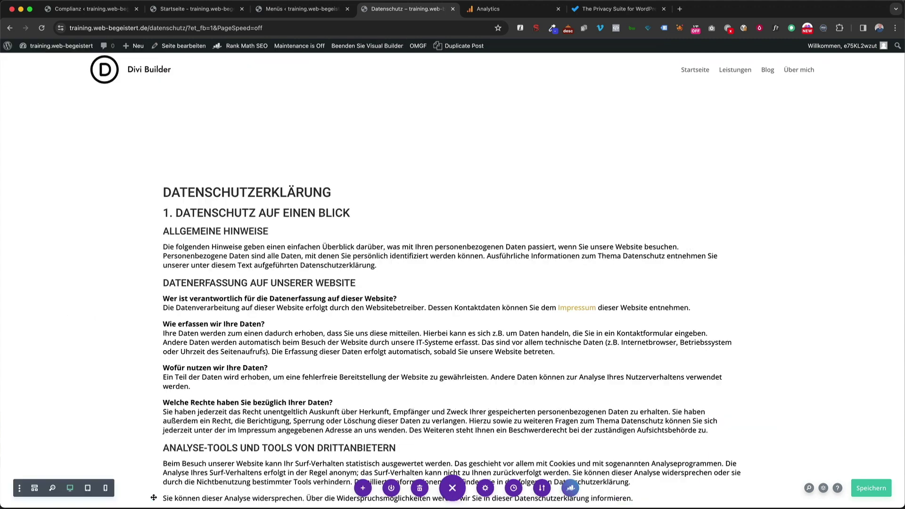
left_click(871, 489)
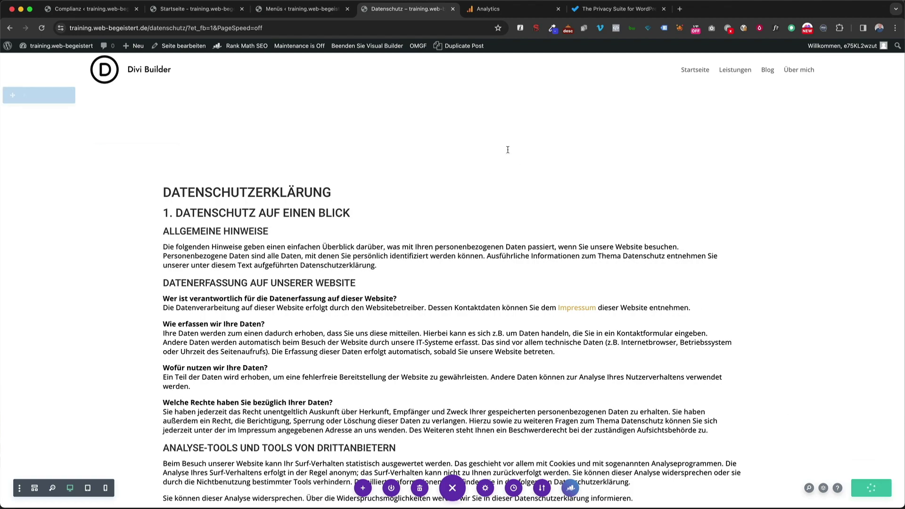
left_click(367, 46)
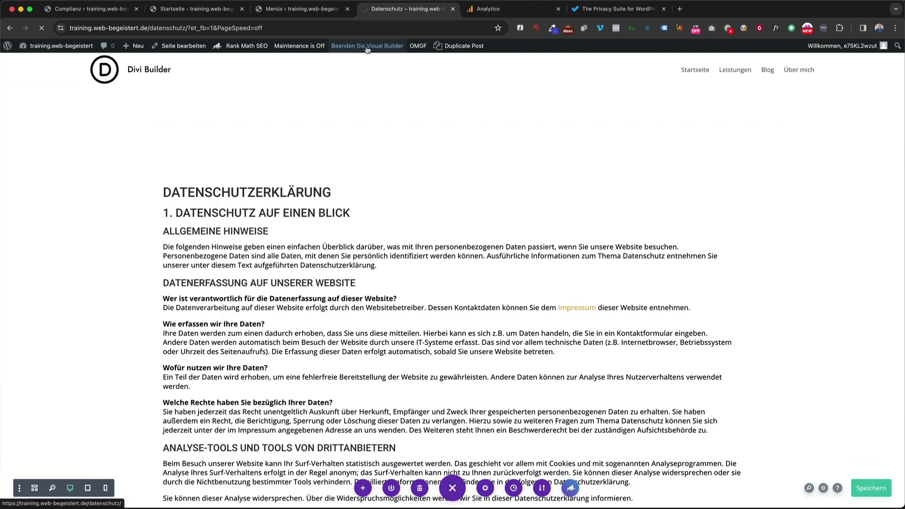
- Examine the embedded cookie policy on the live Datenschutz page, including its cookie types, placed cookies, consent and contact sections
scroll(391, 245, "down", 20)
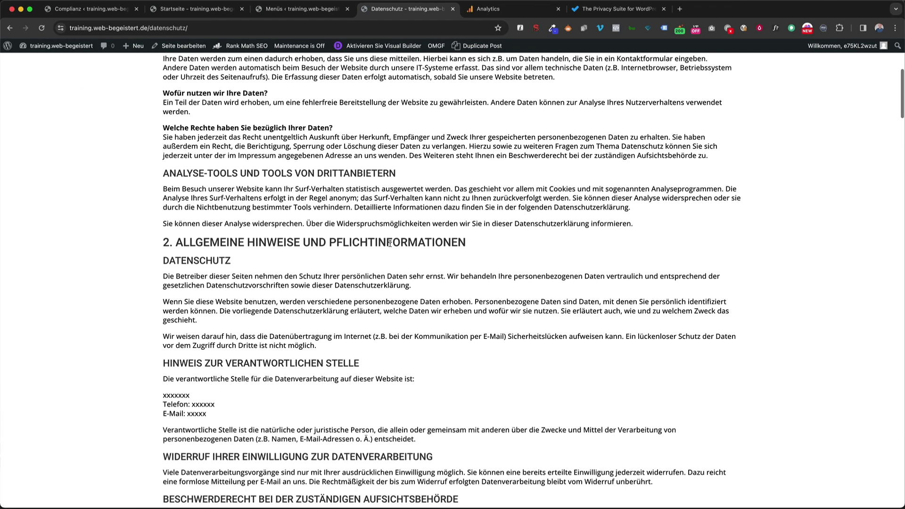
scroll(391, 246, "down", 7)
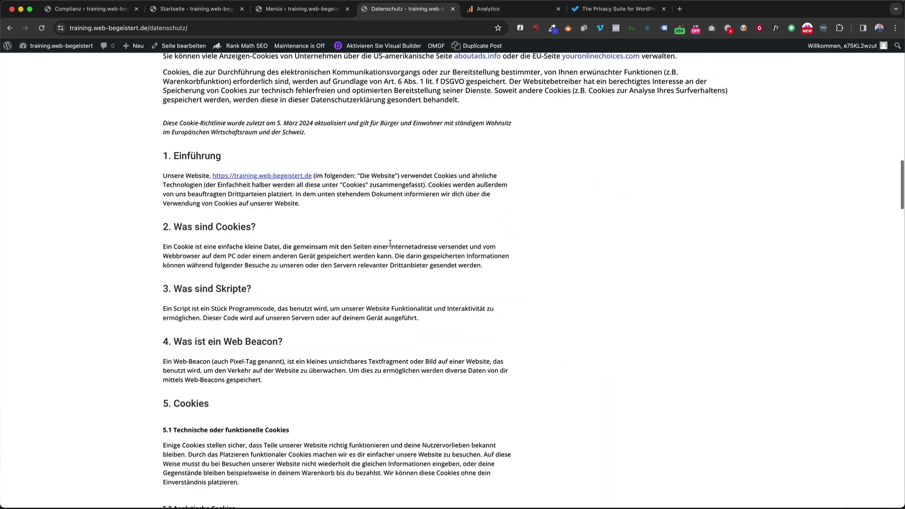
scroll(391, 245, "up", 4)
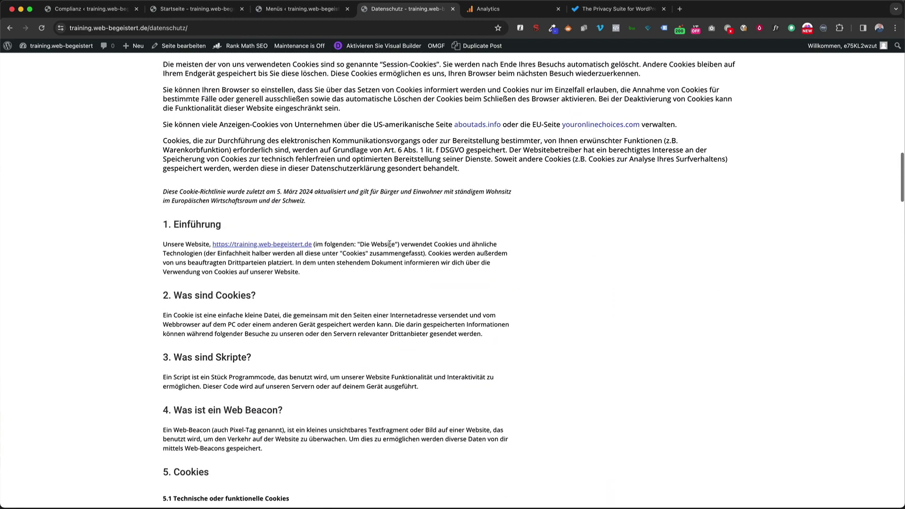
scroll(241, 228, "down", 5)
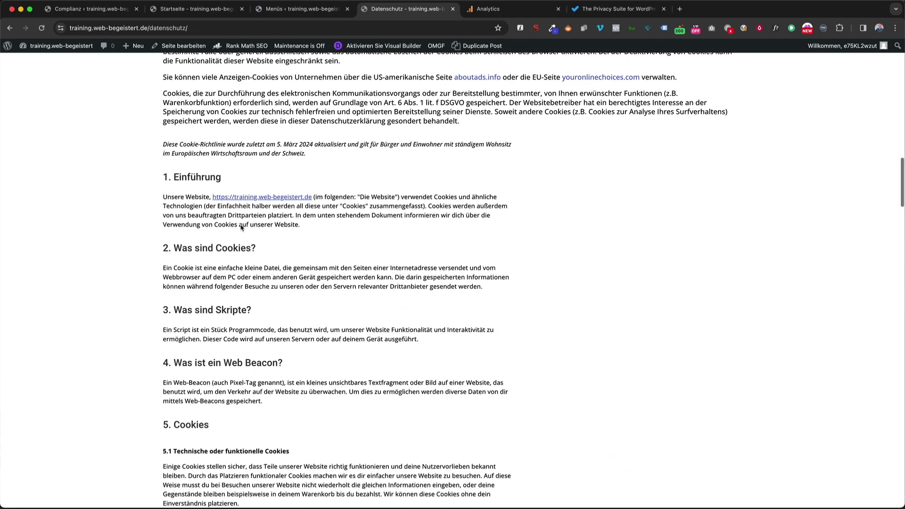
scroll(241, 228, "up", 1)
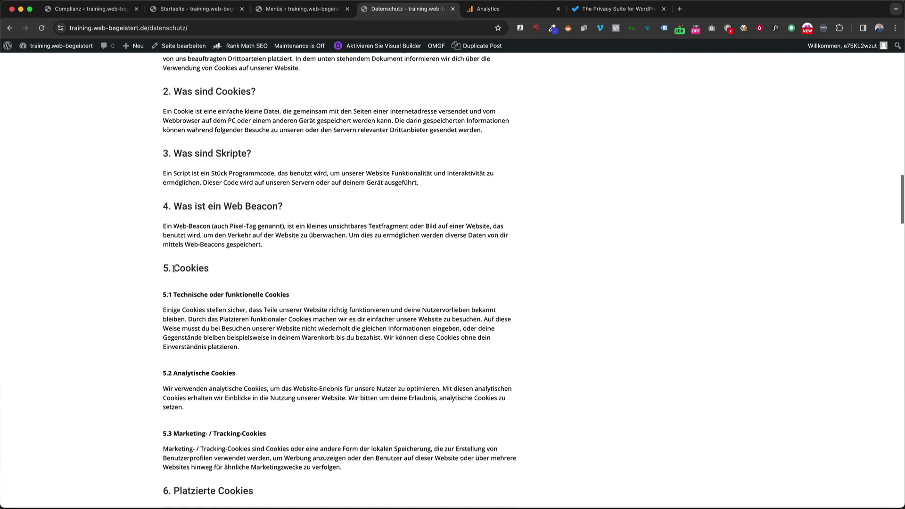
scroll(193, 268, "down", 6)
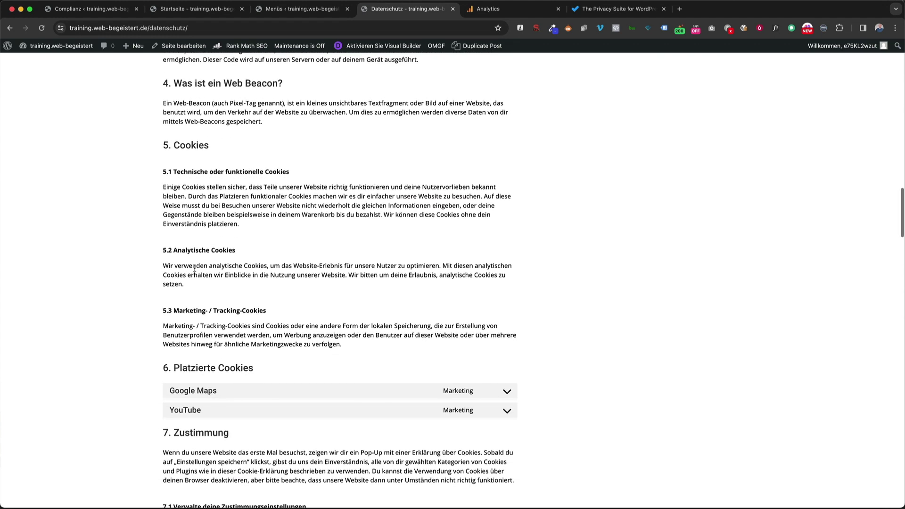
scroll(129, 286, "down", 8)
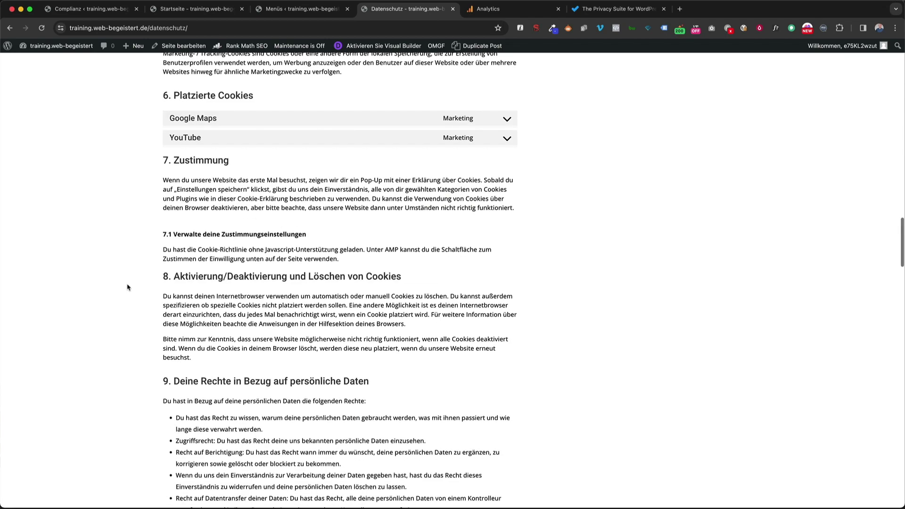
scroll(127, 287, "down", 7)
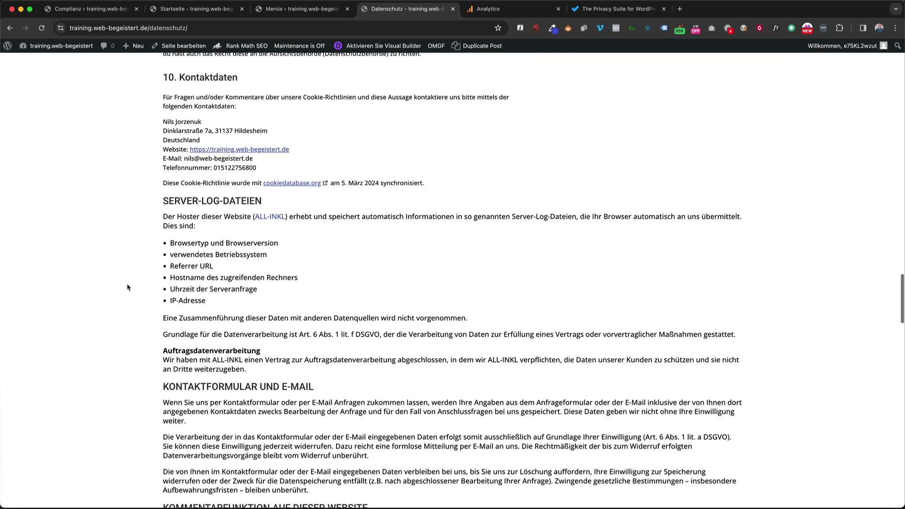
scroll(127, 287, "up", 8)
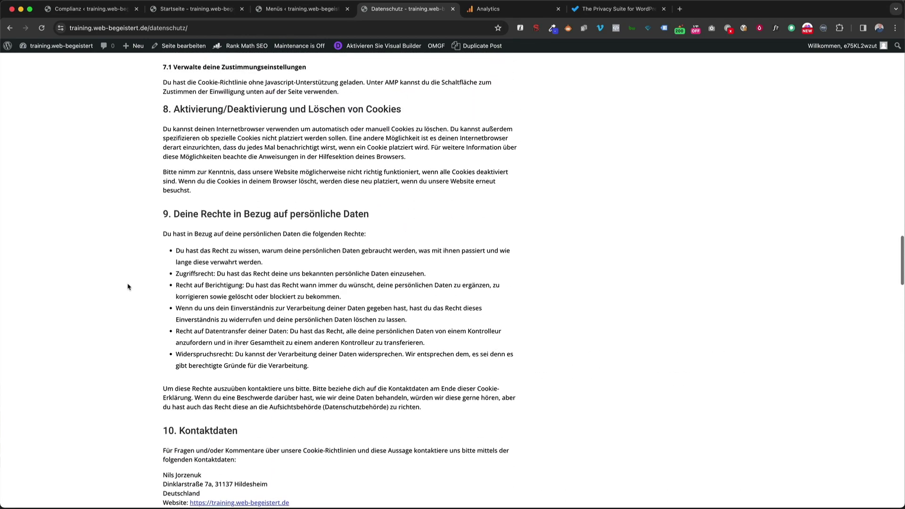
scroll(127, 287, "up", 7)
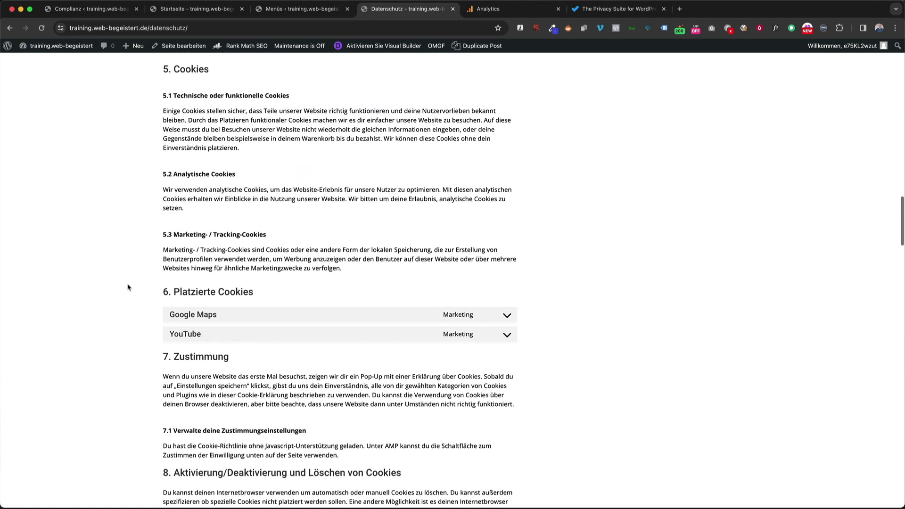
- Check the Hauptmenü structure in the WordPress menus, return to Complianz, and save and continue from Dokumente to Link zum Menü
left_click(300, 14)
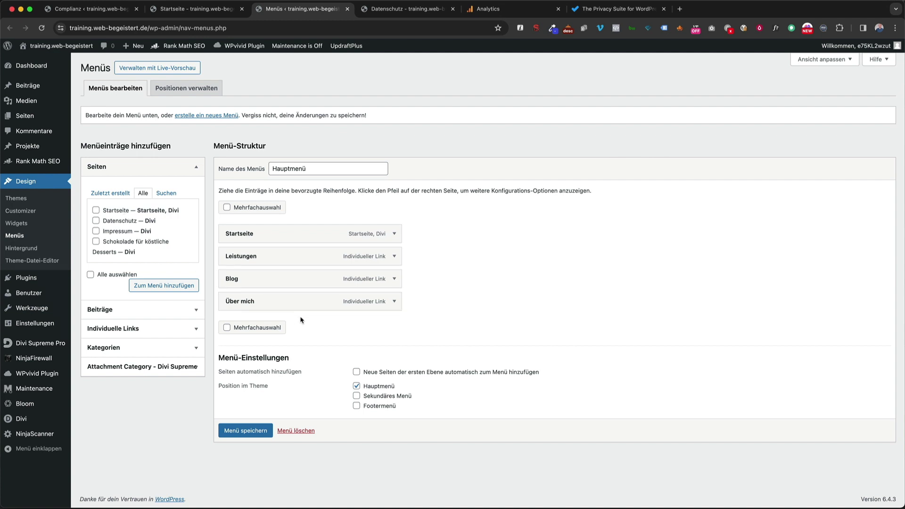
left_click(69, 11)
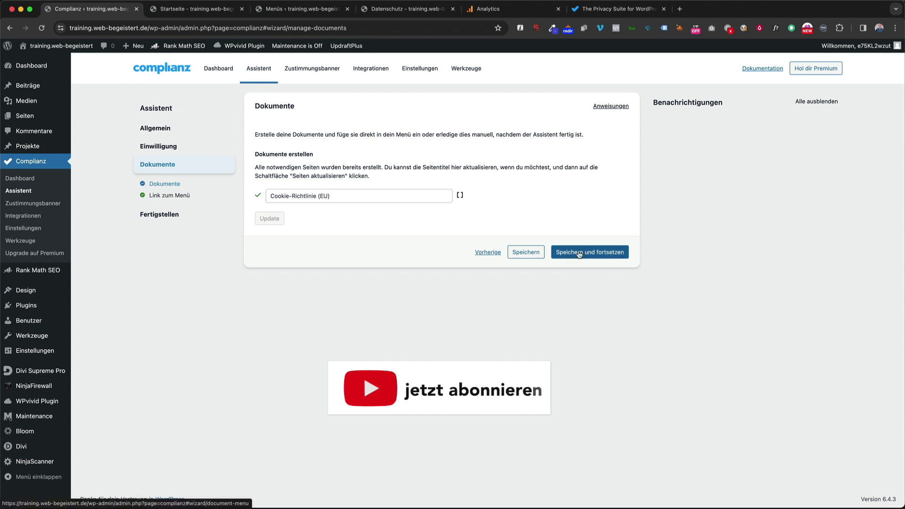
left_click(579, 254)
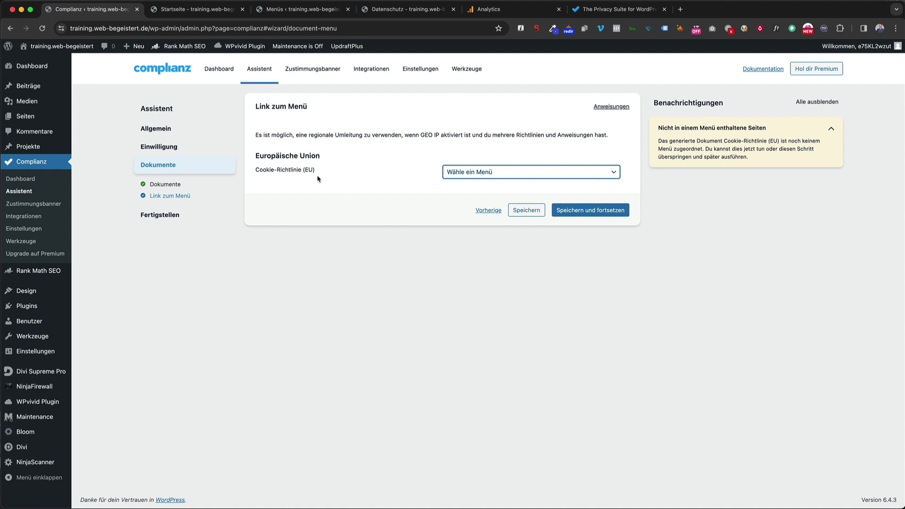
- Assign the Cookie-Richtlinie (EU) to the Hauptmenü, and save and continue to Fertigstellen
left_click(612, 174)
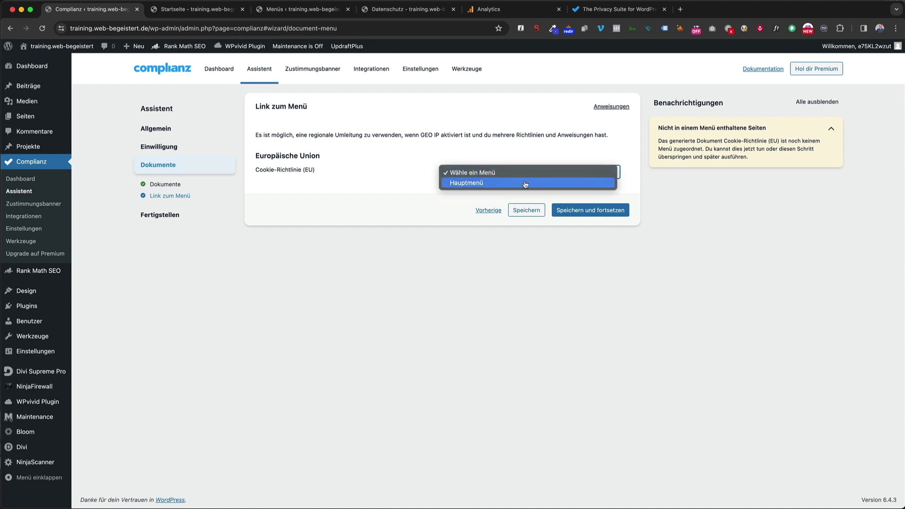
left_click(472, 182)
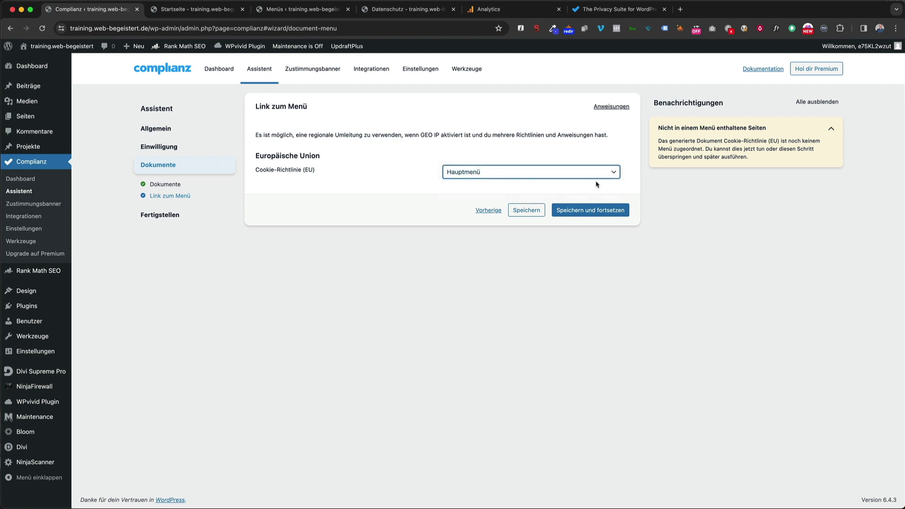
left_click(588, 211)
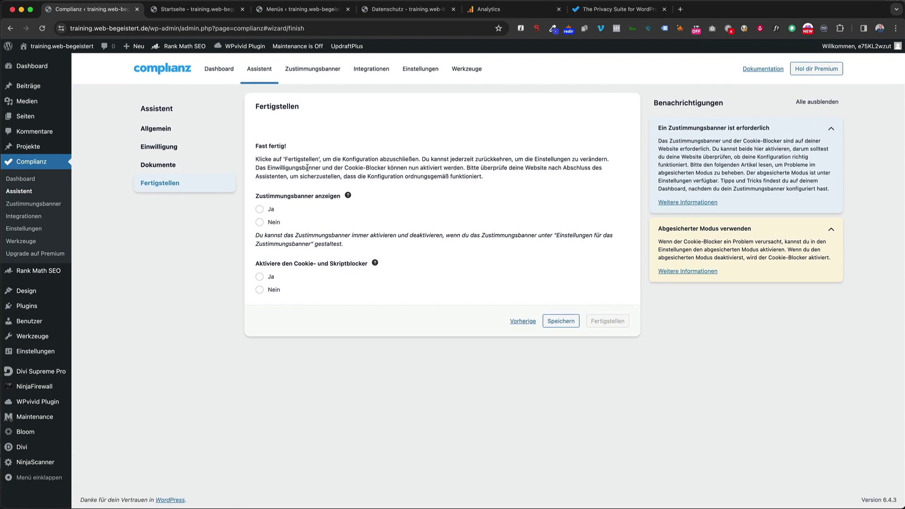
- Set both the consent banner display and the cookie and script blocker to Ja, and finish the wizard
left_click(260, 209)
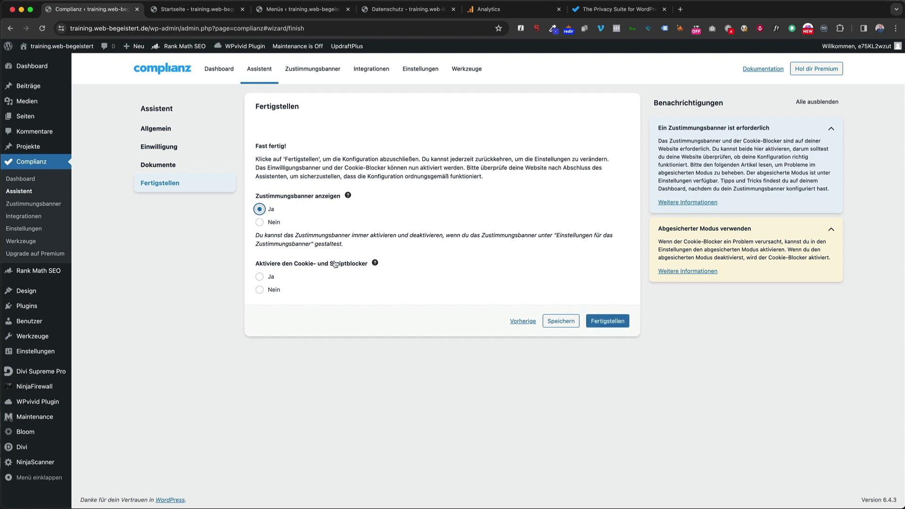
left_click(260, 278)
left_click(607, 320)
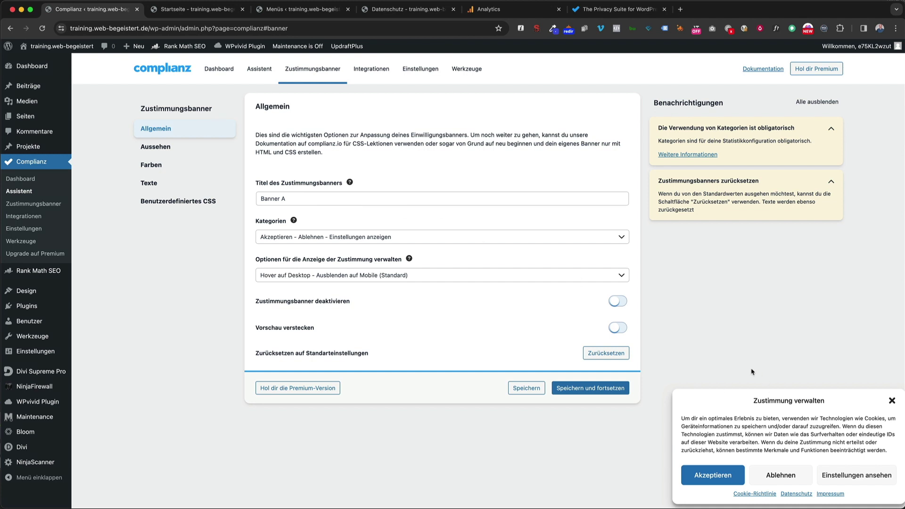
- Save the consent banner's Allgemein settings and continue to Aussehen
scroll(425, 283, "down", 1)
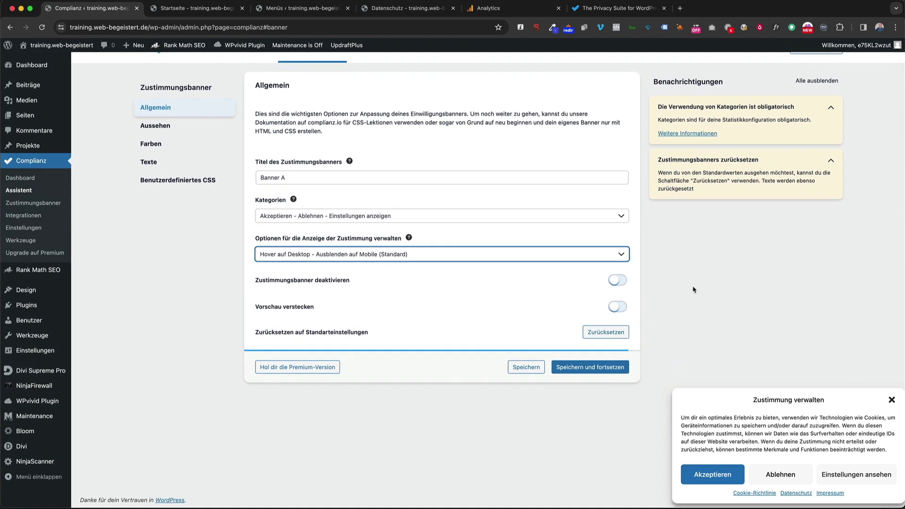
left_click(590, 370)
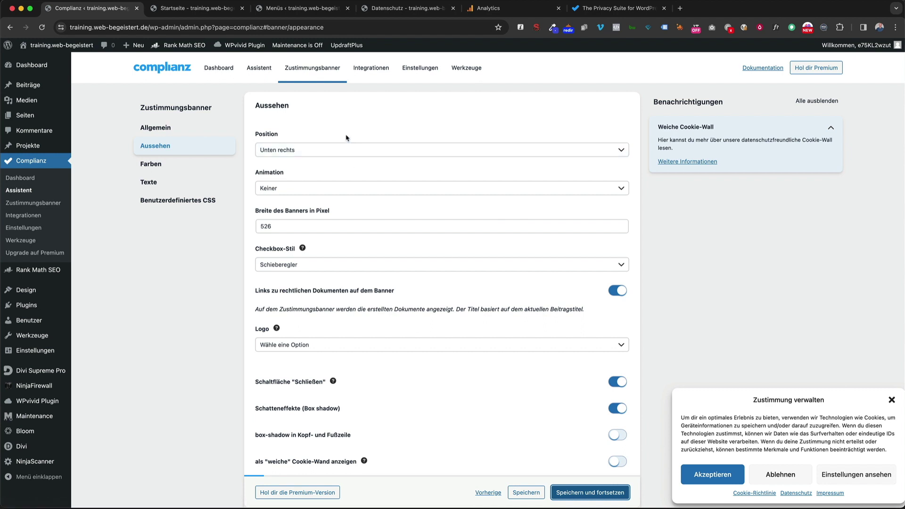
- Try the banner position Unten, and set it back to Unten rechts
left_click(343, 150)
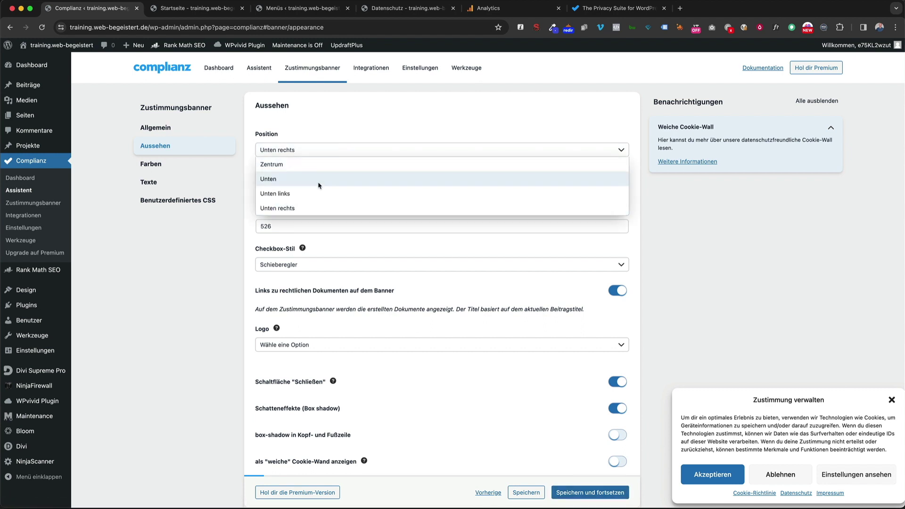
left_click(303, 183)
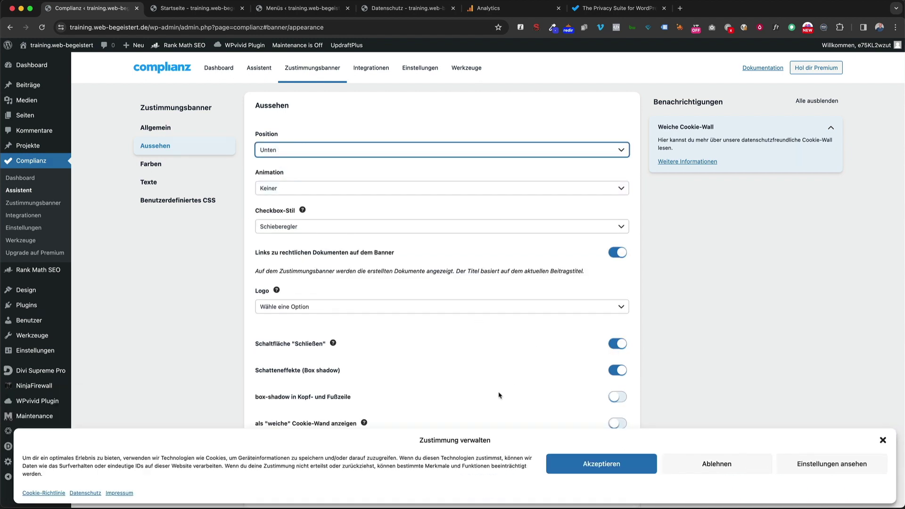
left_click(294, 151)
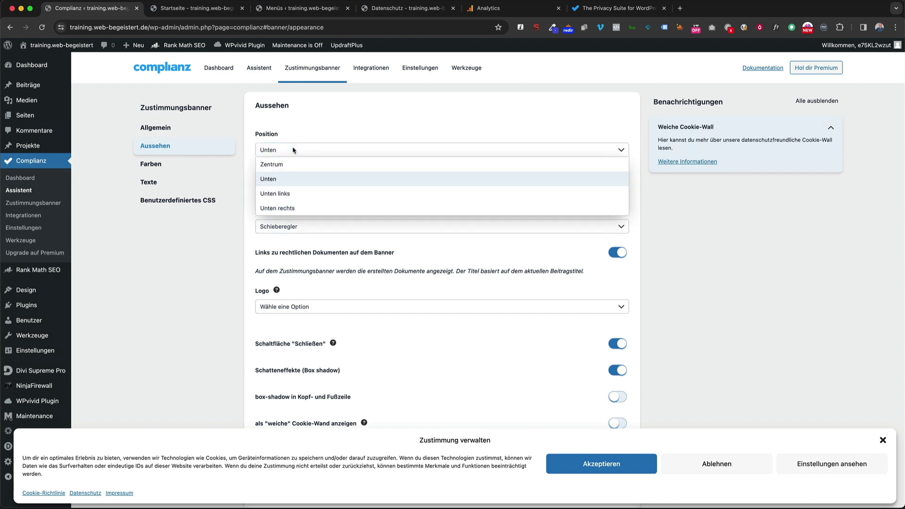
left_click(289, 209)
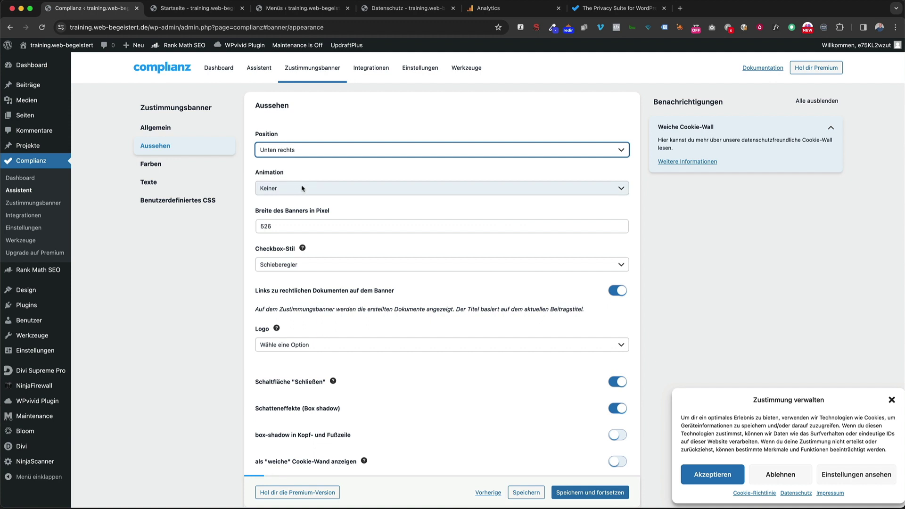
- Disable the banner's "Schließen" button option in Aussehen, and save and continue to Farben
scroll(316, 198, "down", 3)
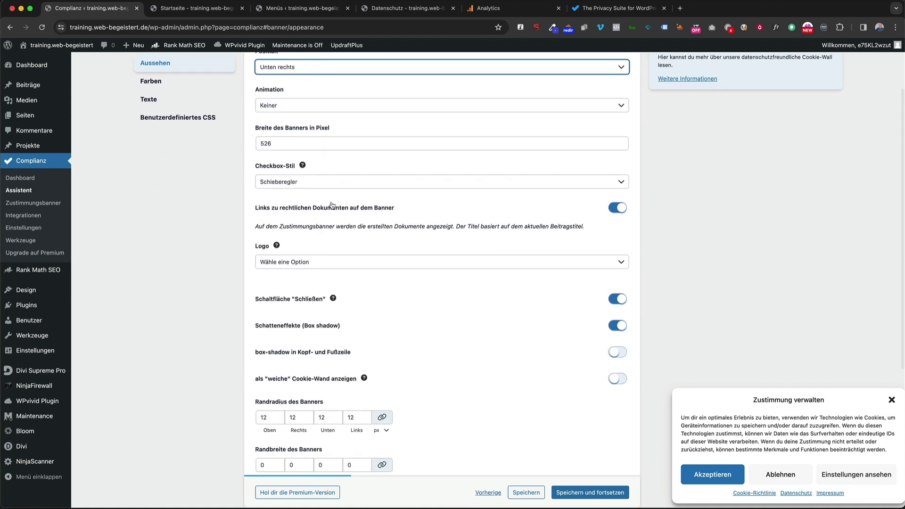
scroll(321, 204, "down", 2)
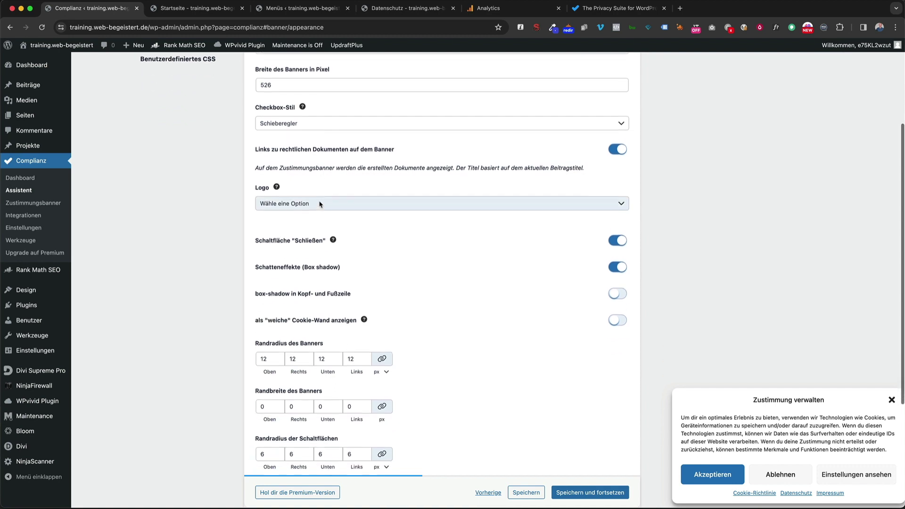
left_click(321, 203)
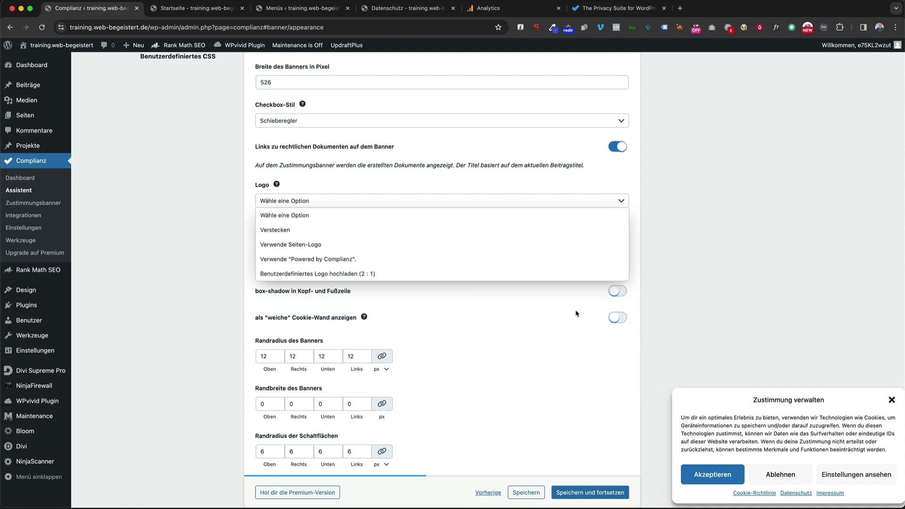
left_click(456, 360)
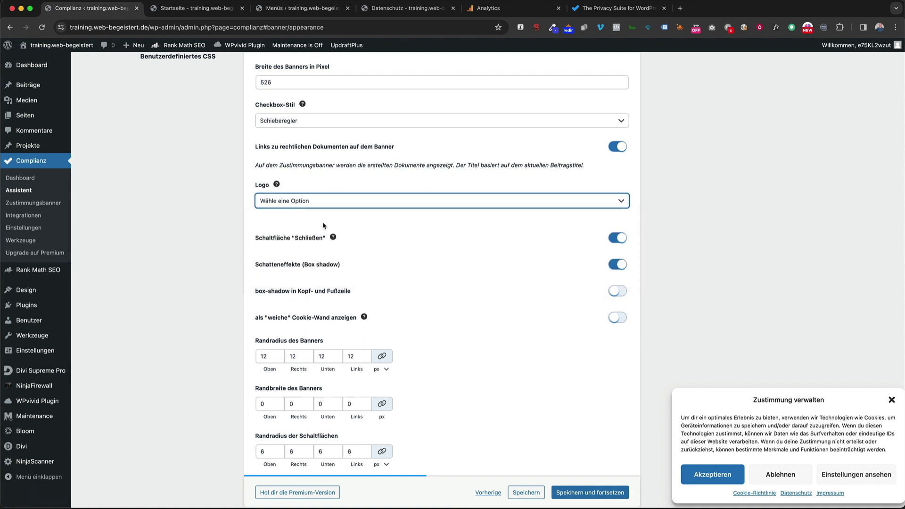
left_click(619, 239)
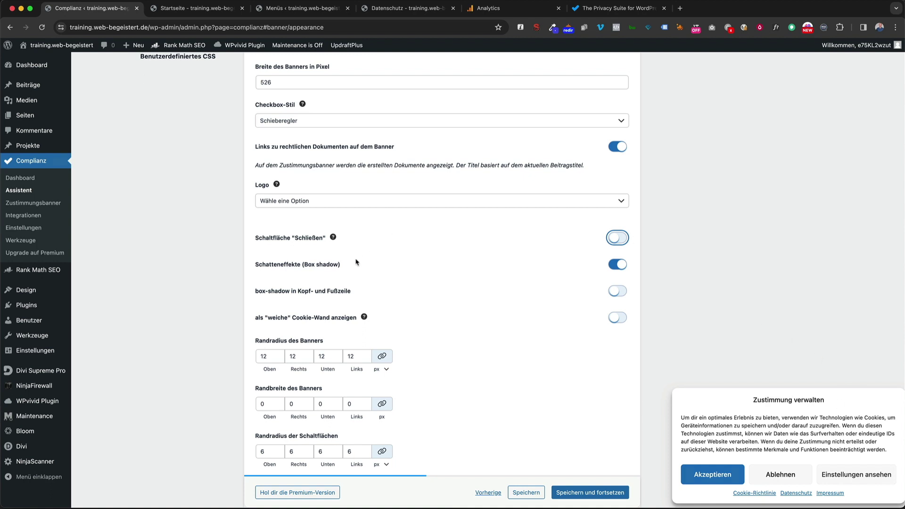
scroll(357, 263, "down", 1)
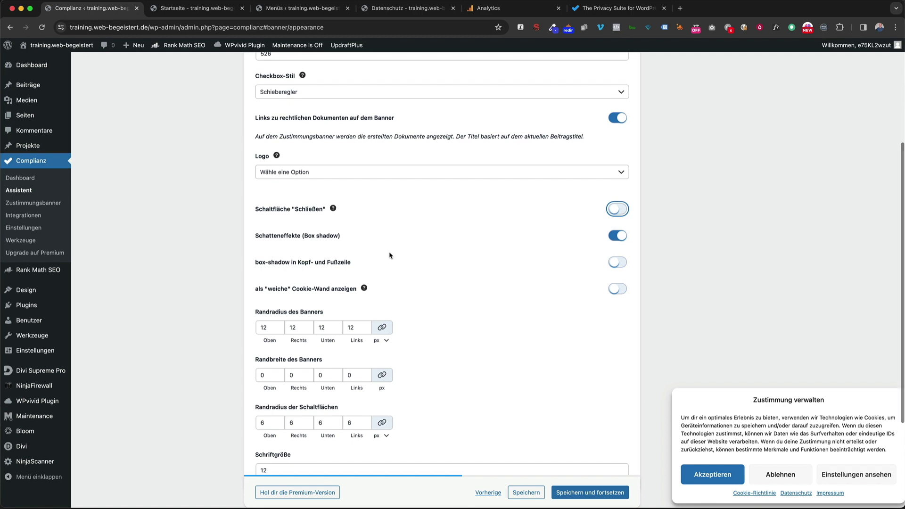
scroll(390, 254, "down", 2)
scroll(455, 258, "down", 2)
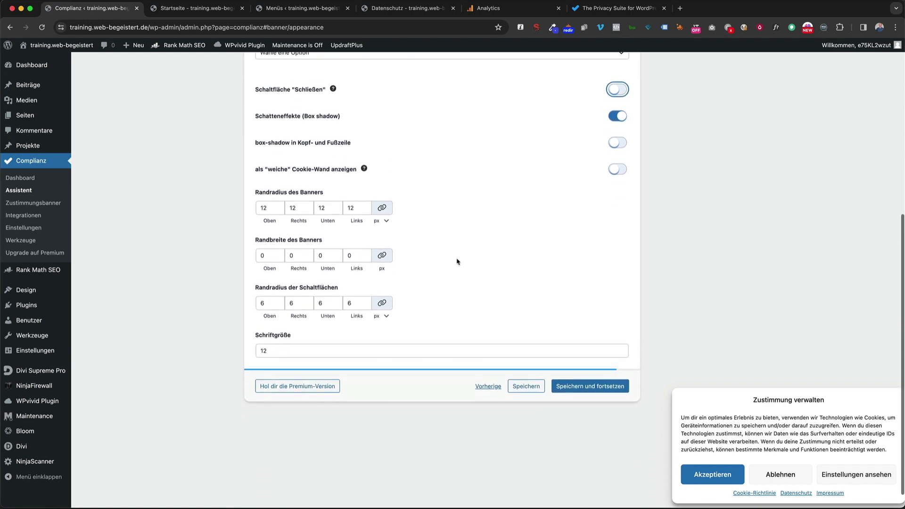
left_click(590, 387)
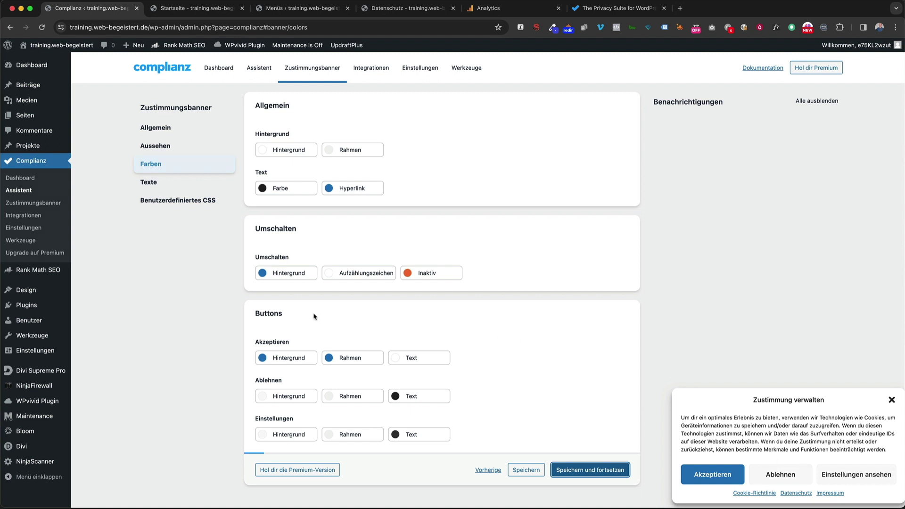
- Set the Umschalten background colour of the banner to 4449e0
scroll(315, 316, "down", 3)
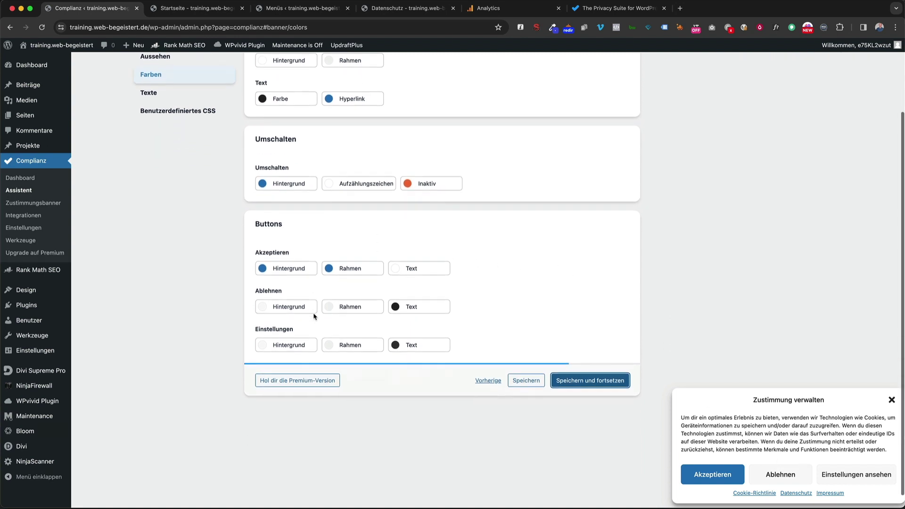
left_click(263, 265)
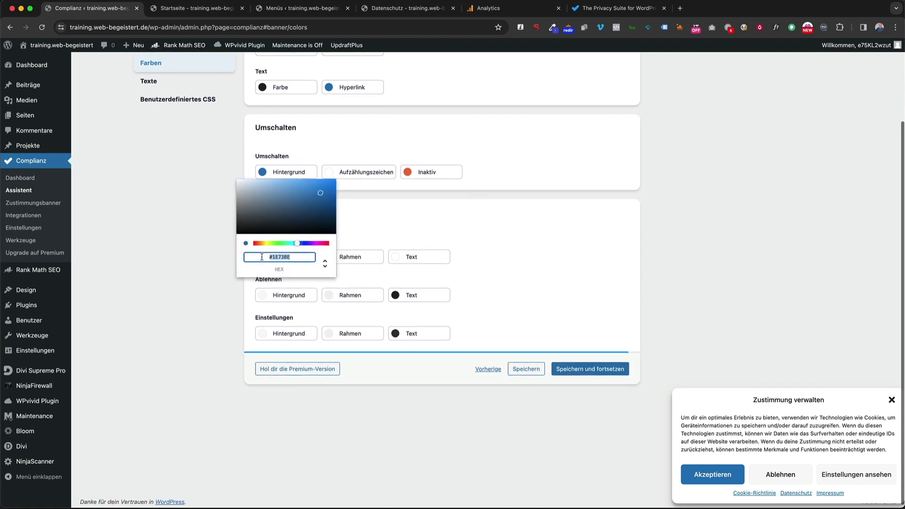
type("4449e0")
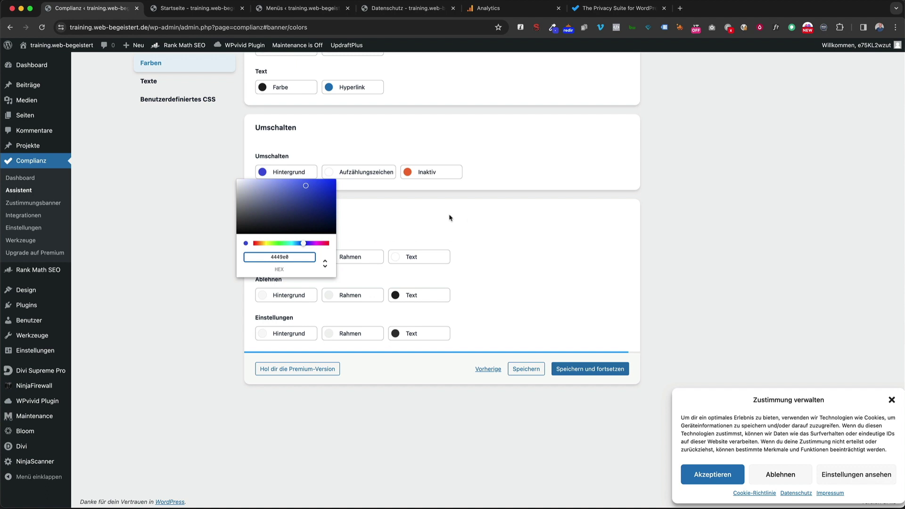
left_click(450, 218)
- Set the background colour of the Akzeptieren, Ablehnen and Einstellungen buttons to 4449e0
left_click(262, 258)
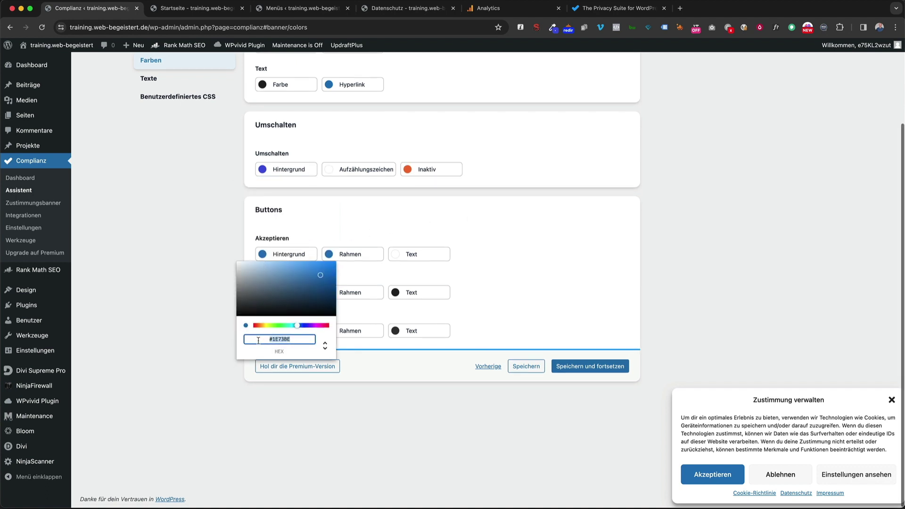
type("4449e0")
left_click(472, 302)
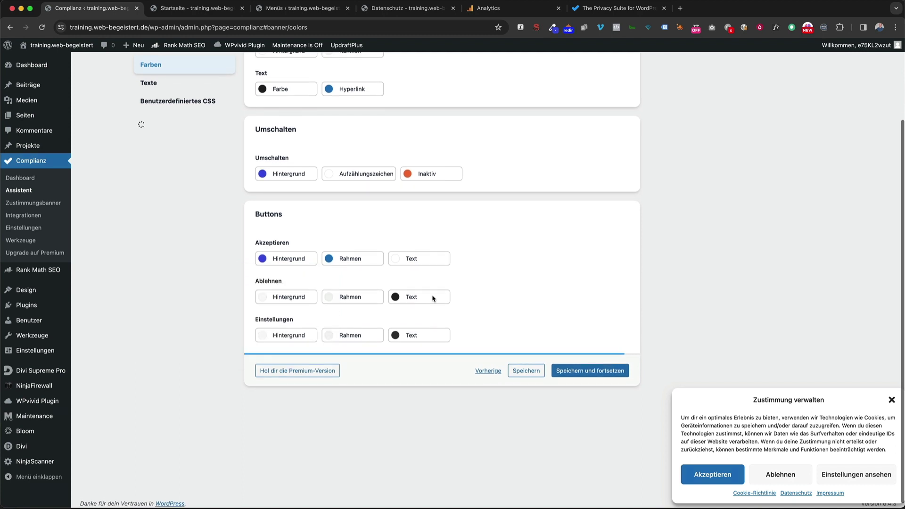
left_click(264, 300)
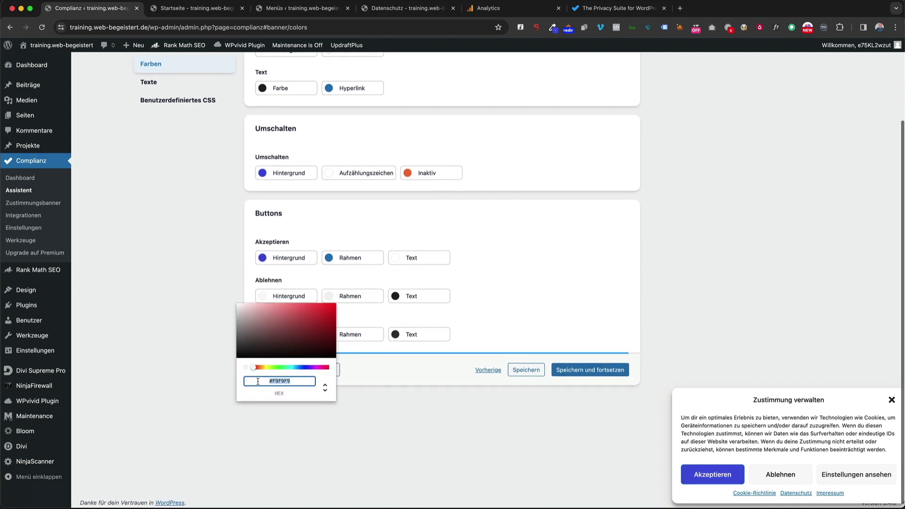
key("super+v")
left_click(546, 302)
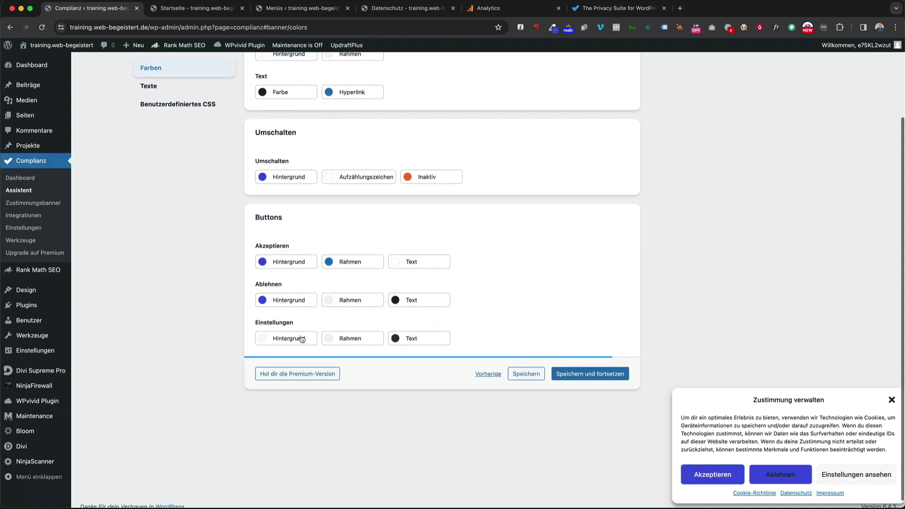
left_click(263, 338)
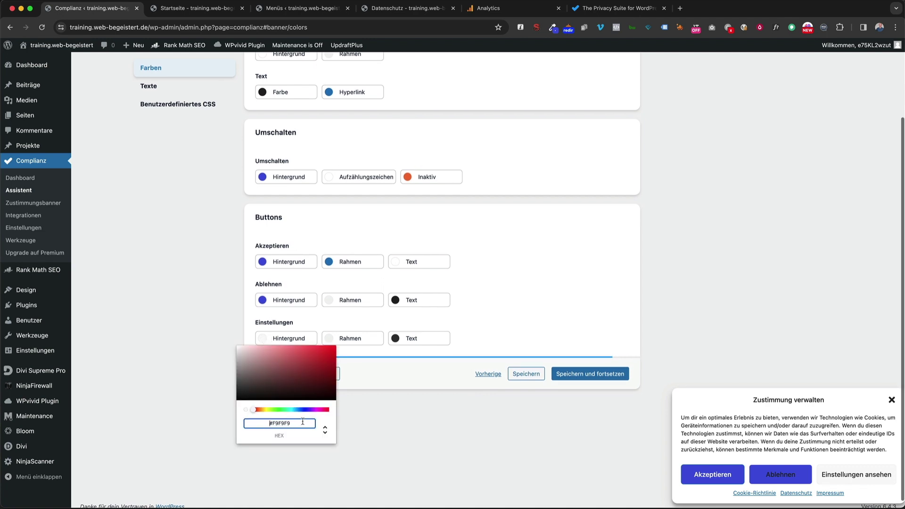
key("super+v")
left_click(568, 261)
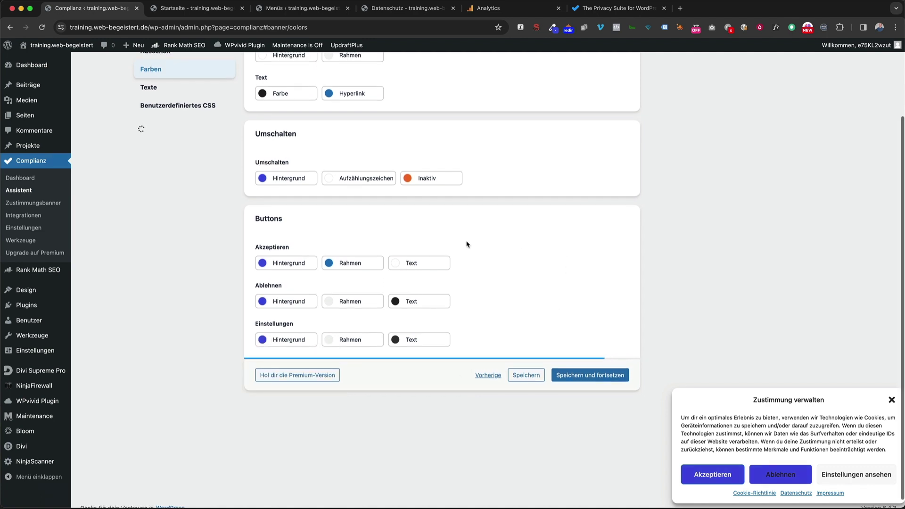
- Set the border colour of the Akzeptieren button to the same 4449e0 as its background
left_click(355, 265)
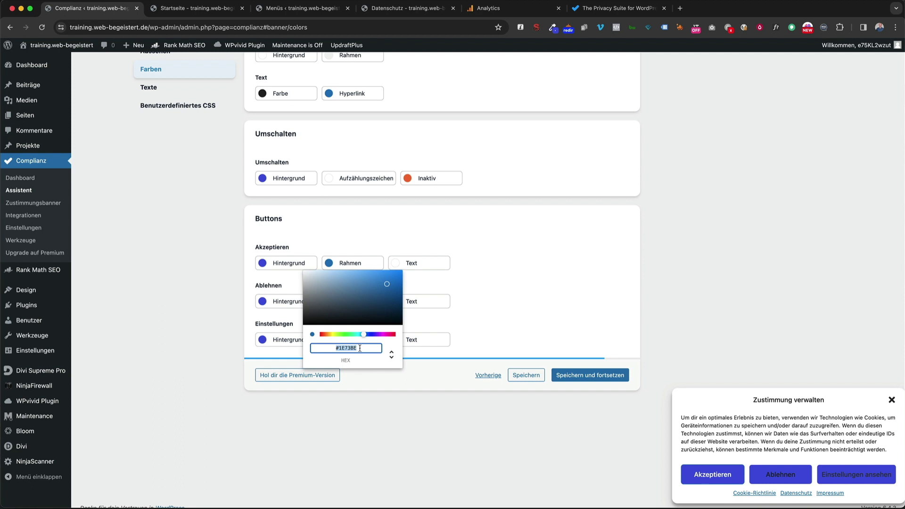
left_click_drag(360, 348, 335, 348)
key("super+v")
left_click(593, 238)
- Set the text colour of the Ablehnen and Einstellungen buttons to white (#ffffff), and save and continue to Texte
left_click(403, 303)
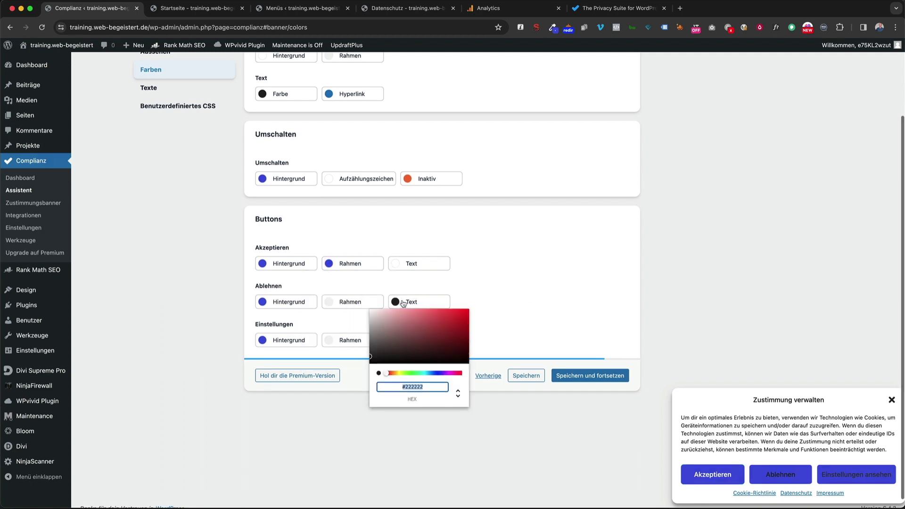
scroll(403, 303, "up", 1)
left_click_drag(429, 395, 396, 391)
type("ffffff")
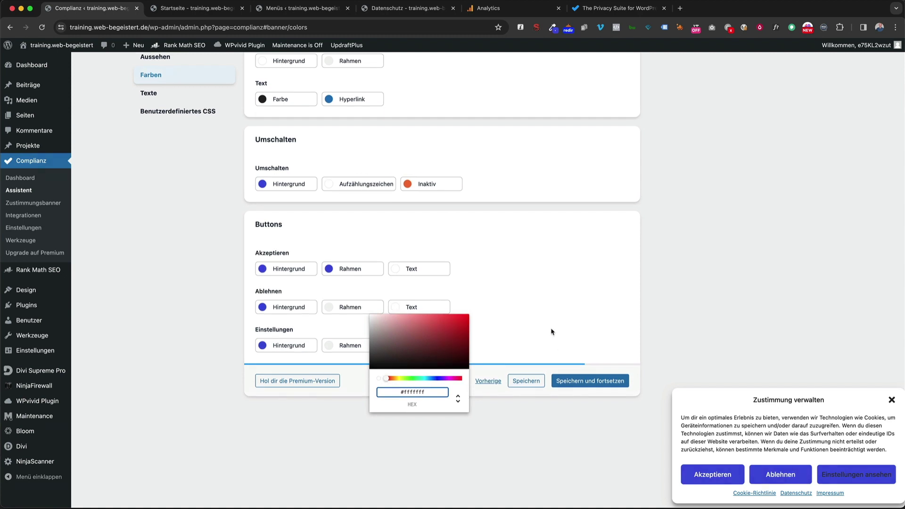
left_click(553, 331)
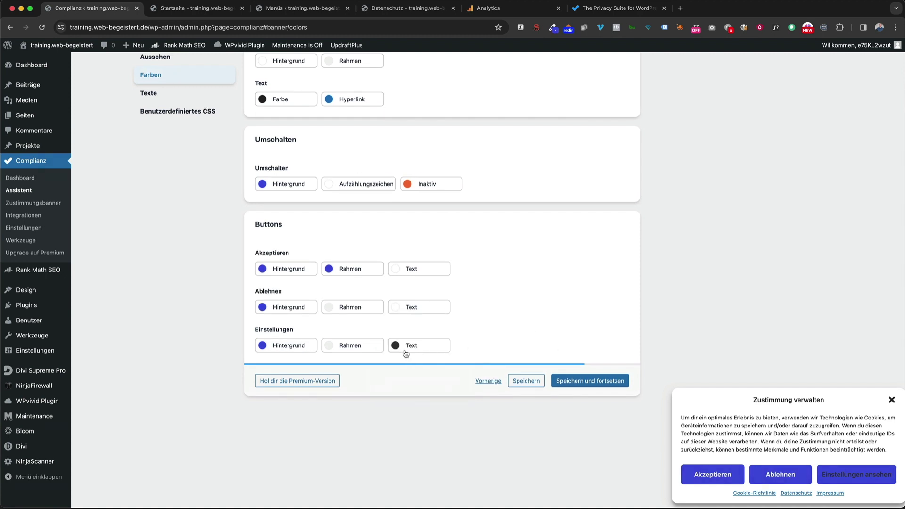
left_click(399, 345)
triple_click(423, 431)
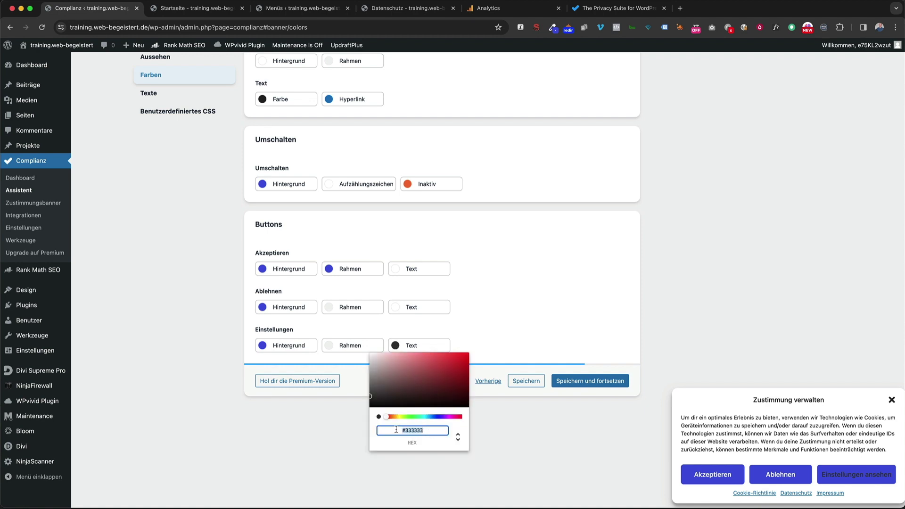
type("#ffffff")
left_click(568, 330)
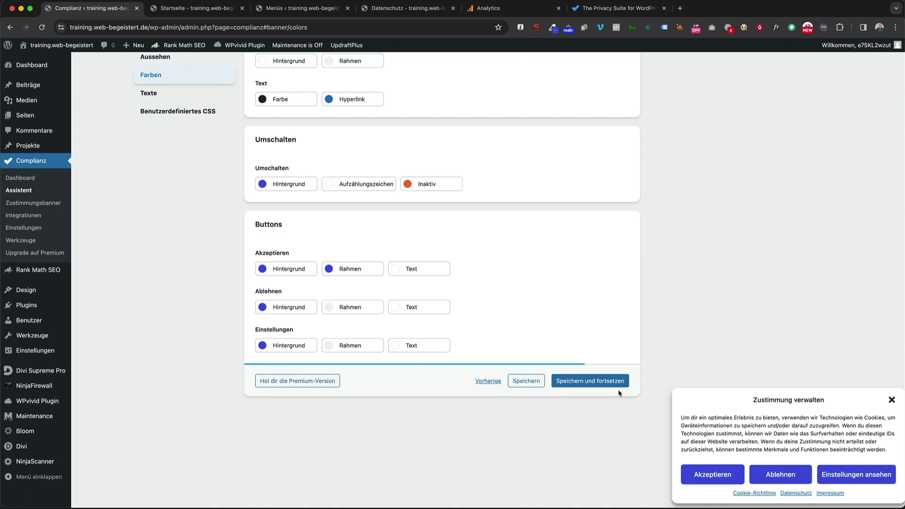
left_click(601, 382)
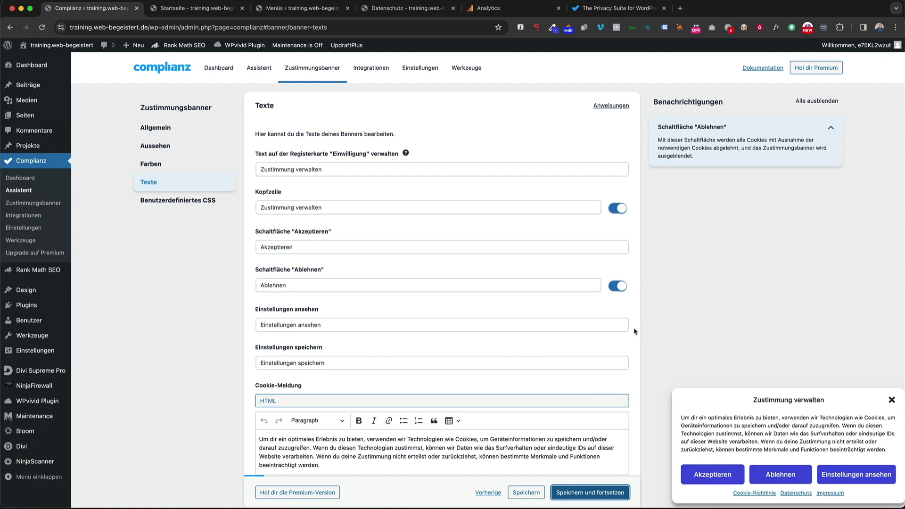
- Review the banner's default texts, keep them, and save and continue to Benutzerdefiniertes CSS
scroll(319, 219, "down", 8)
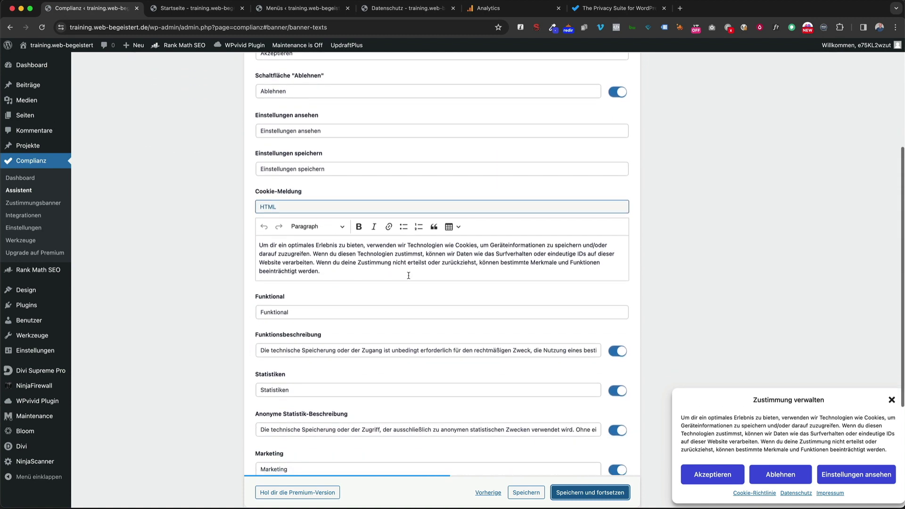
scroll(402, 273, "down", 5)
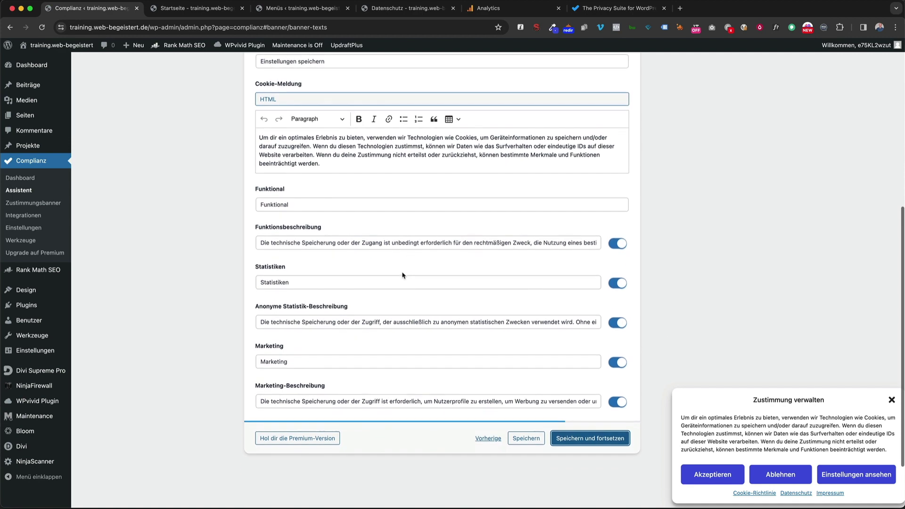
left_click(584, 412)
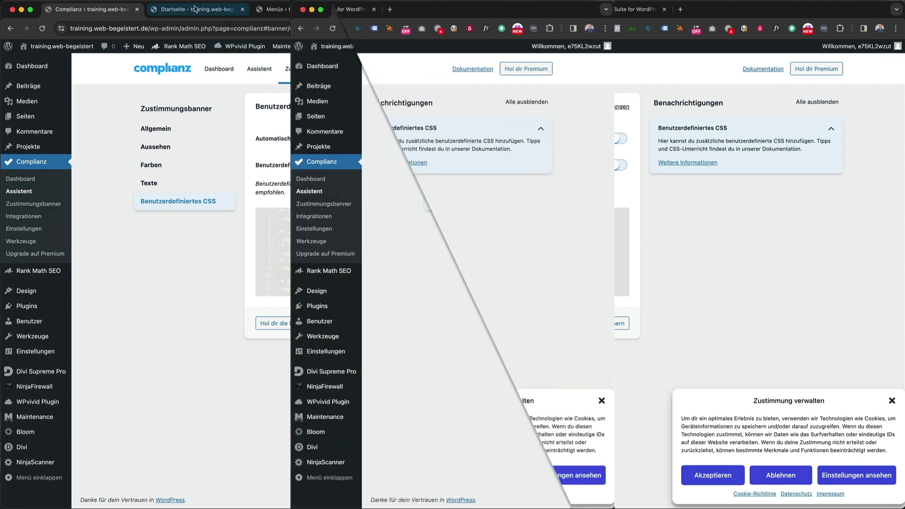
- Reload the site's home page and, in an incognito window, show its loaded sources in the developer tools
left_click(42, 28)
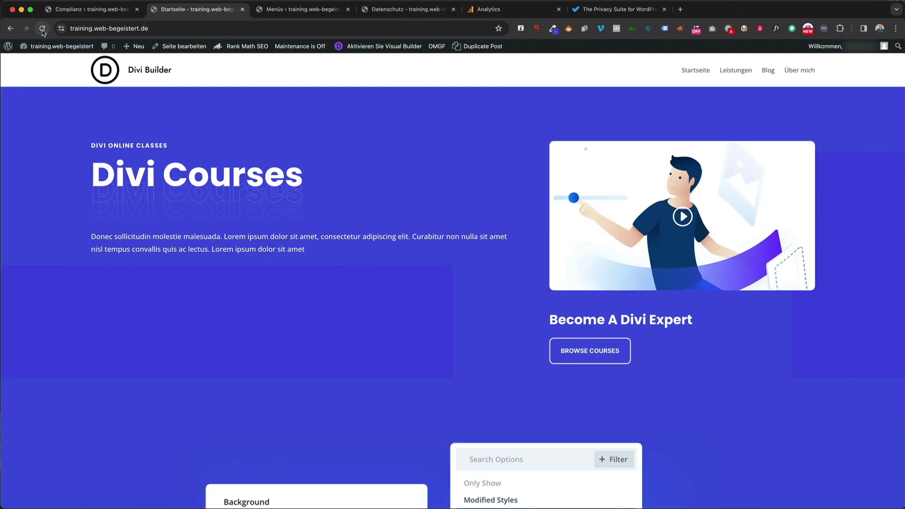
left_click(43, 28)
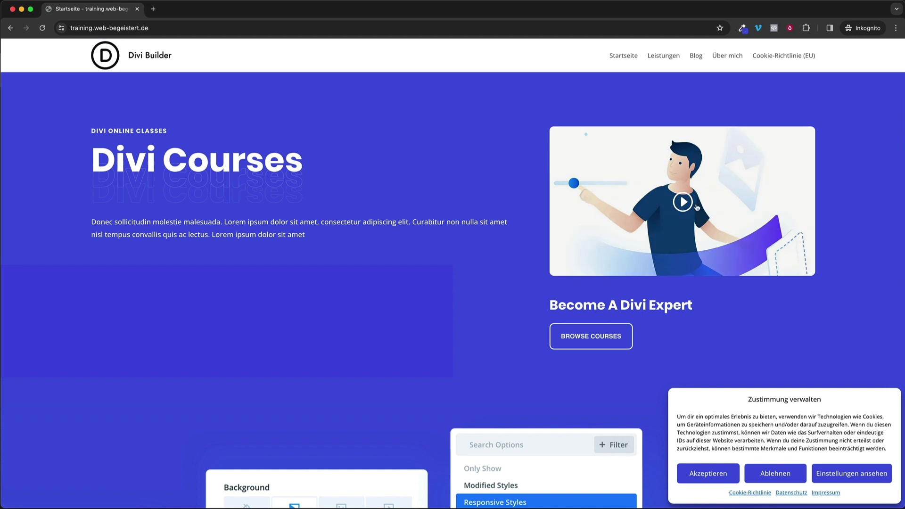
right_click(78, 351)
left_click(102, 497)
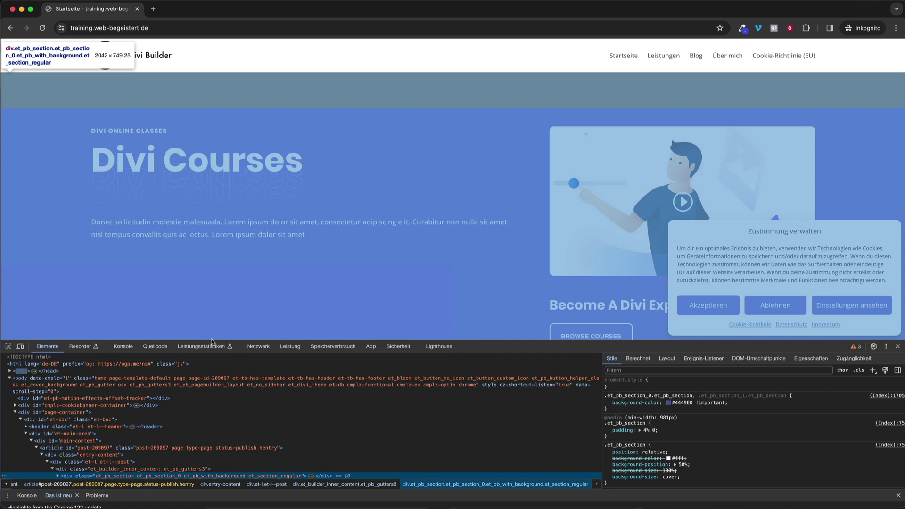
left_click(154, 347)
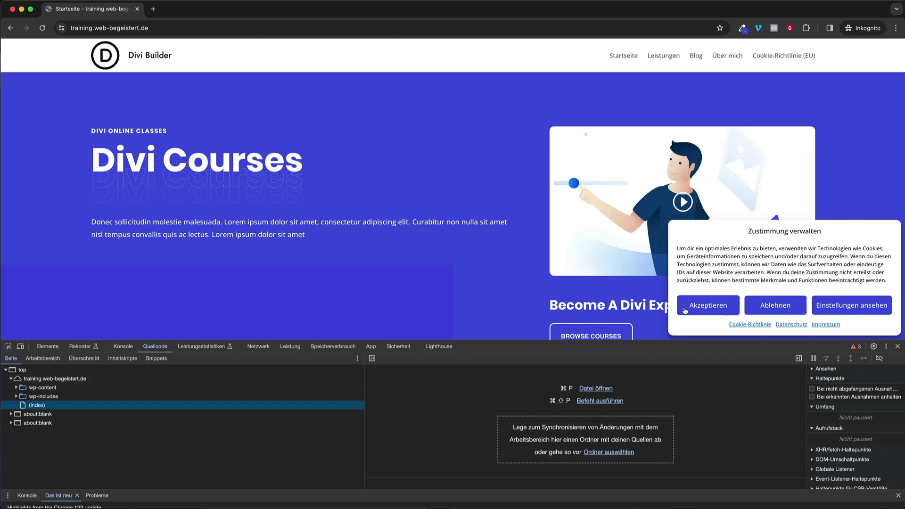
left_click(716, 309)
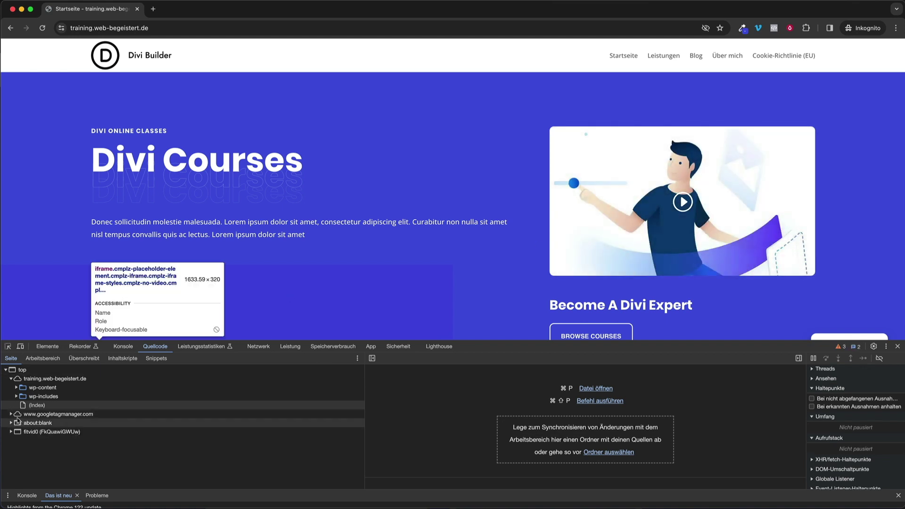
left_click(11, 415)
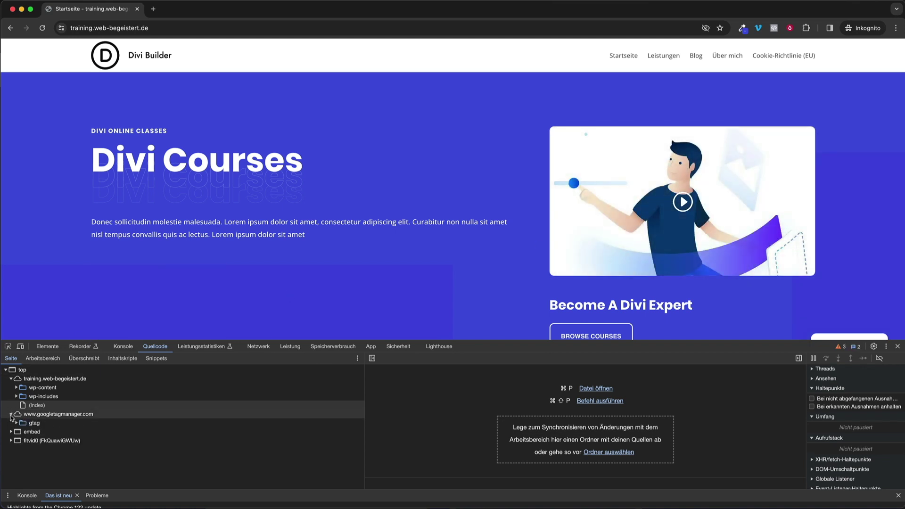
left_click(12, 441)
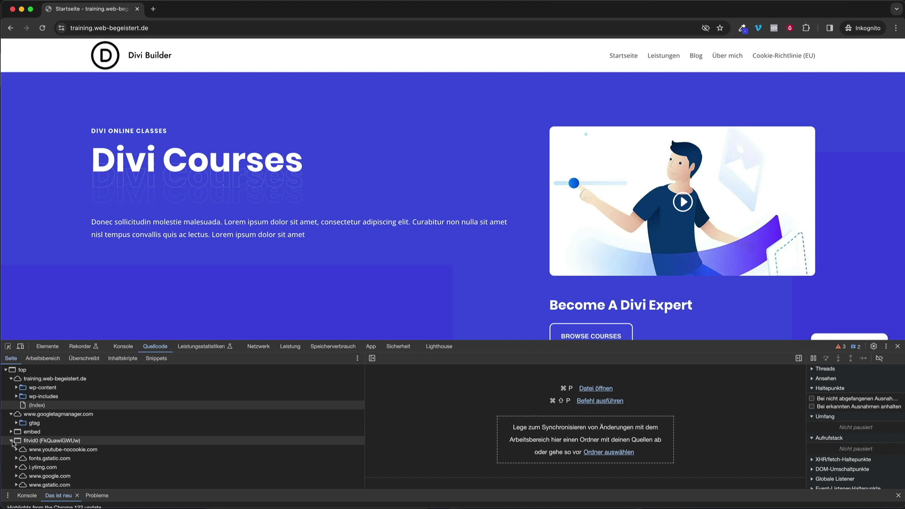
scroll(59, 452, "down", 1)
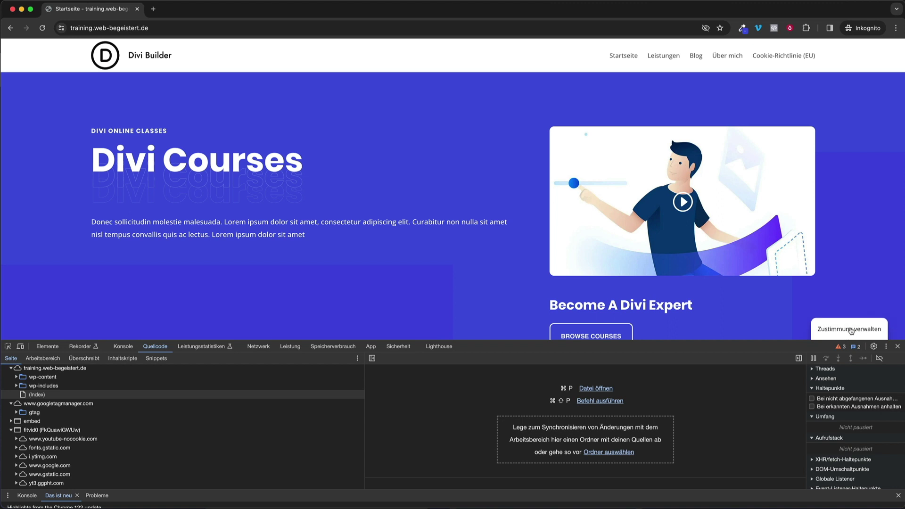
- Reopen the consent banner through Zustimmung verwalten and reject the cookies
left_click(851, 330)
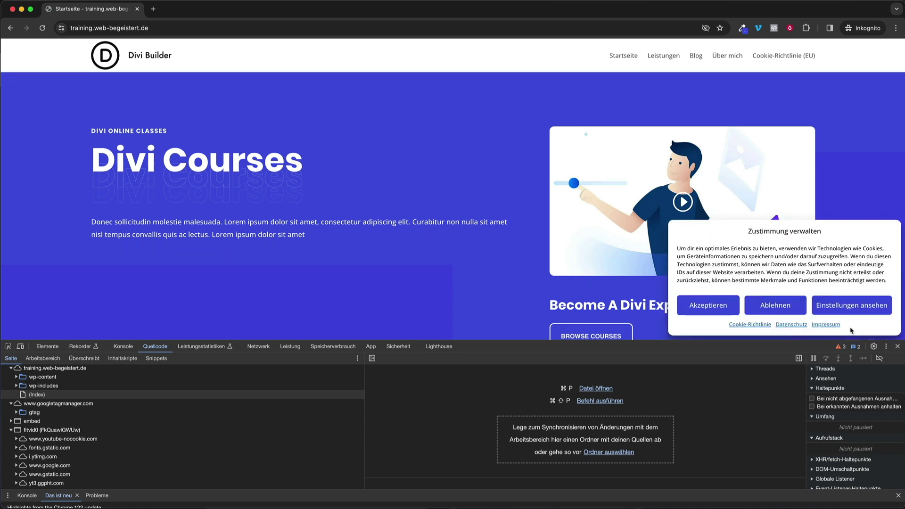
left_click(781, 309)
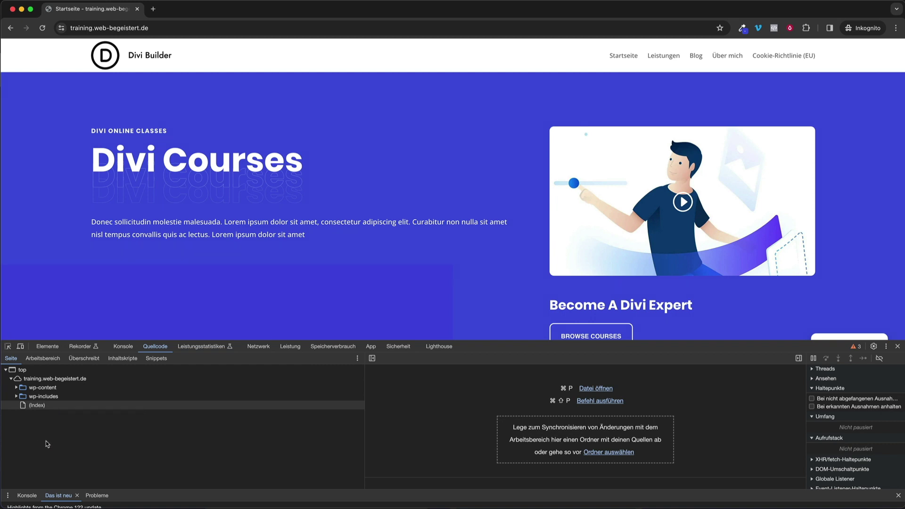
- Activate the blocked Google map on the home page by accepting marketing cookies on its placeholder
scroll(360, 247, "down", 15)
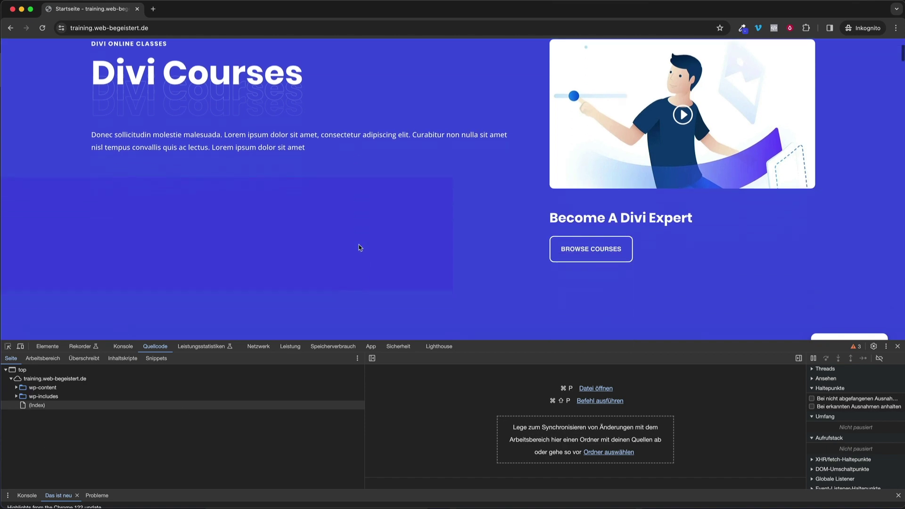
scroll(357, 247, "down", 10)
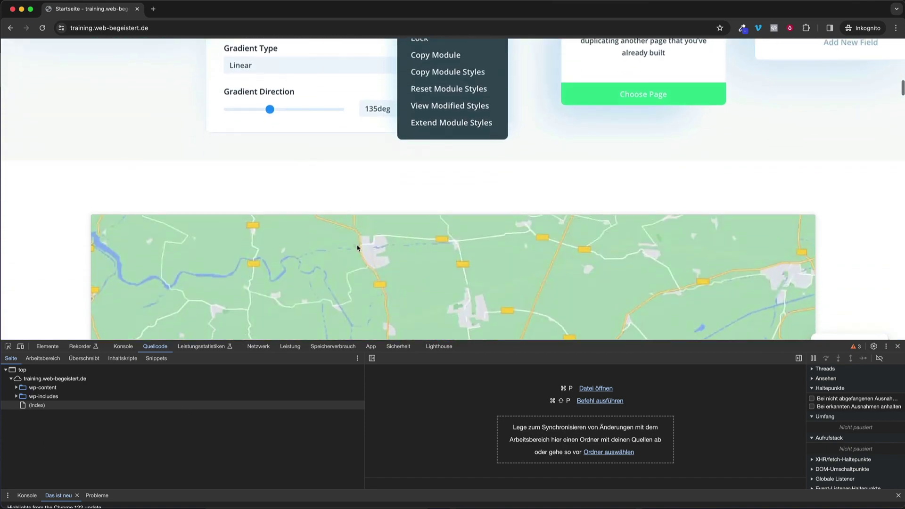
scroll(357, 248, "down", 2)
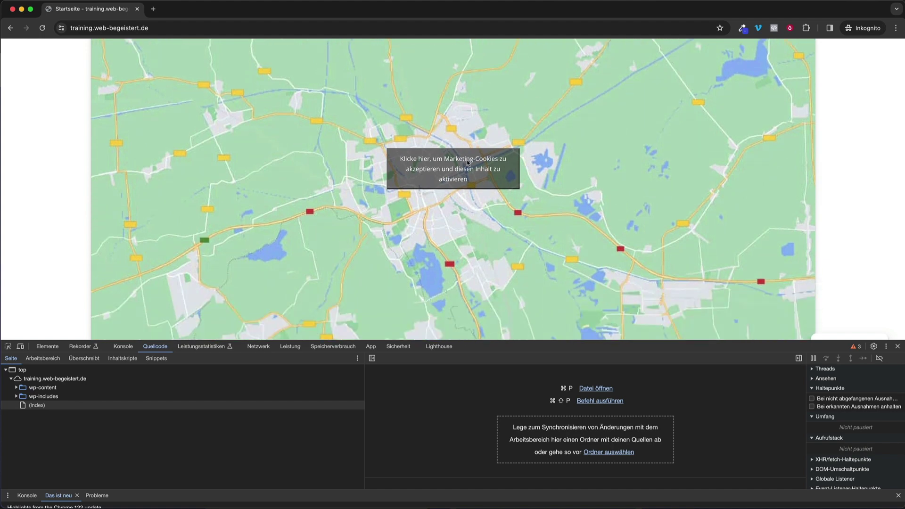
left_click(453, 177)
scroll(453, 177, "down", 5)
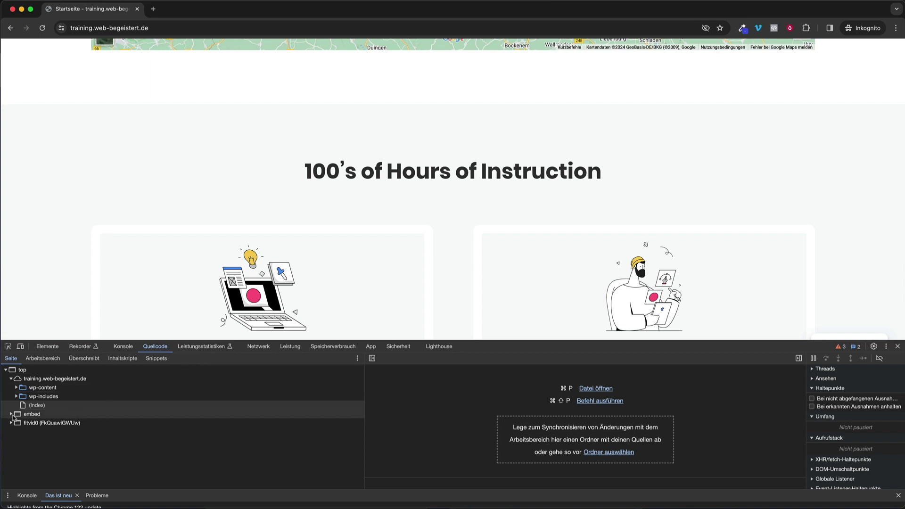
- Expand the embed source to examine which Google domains load, and check the activated map on the page
left_click(15, 416)
left_click(12, 415)
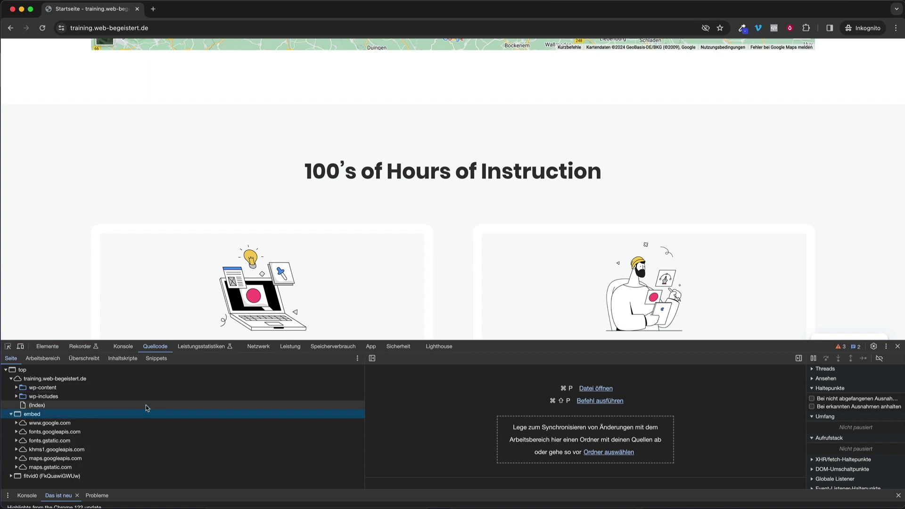
scroll(554, 222, "up", 5)
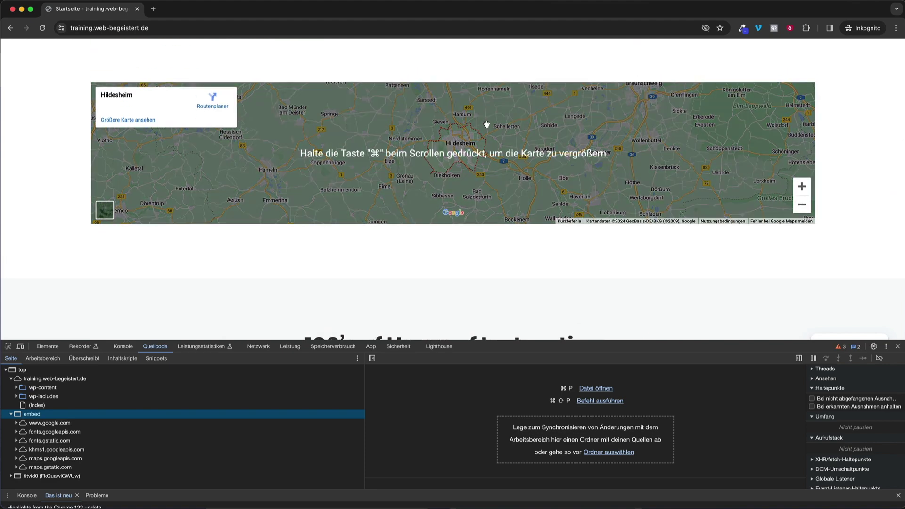
scroll(387, 118, "up", 2)
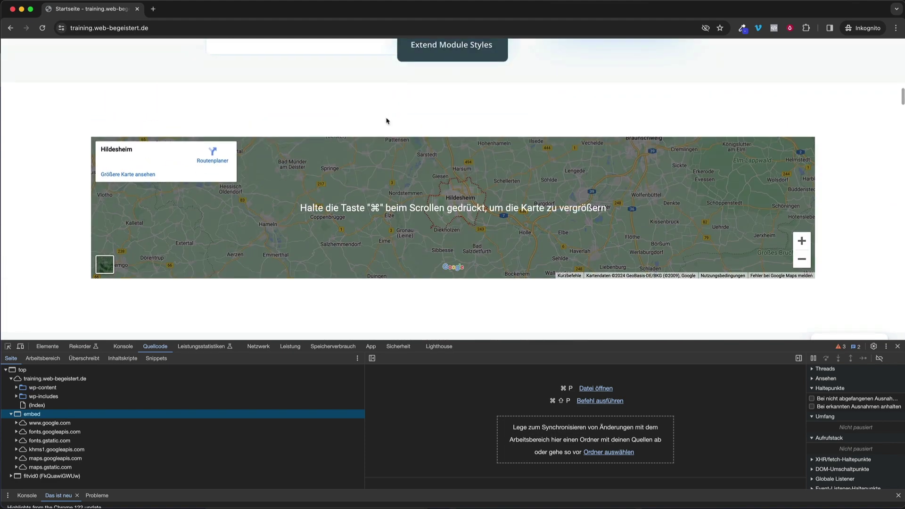